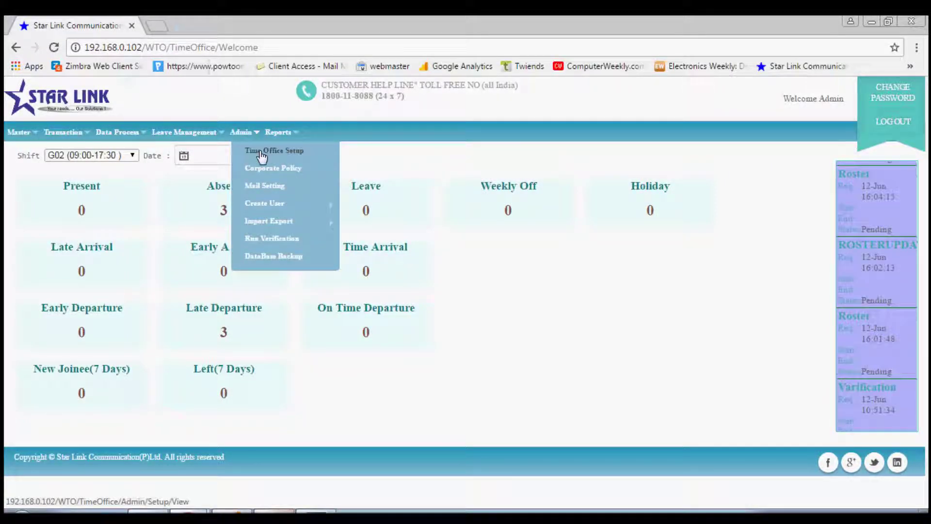
Show 25 entries to list all 15 time office setups, then begin a new setup entry.
mouse_move(264, 227)
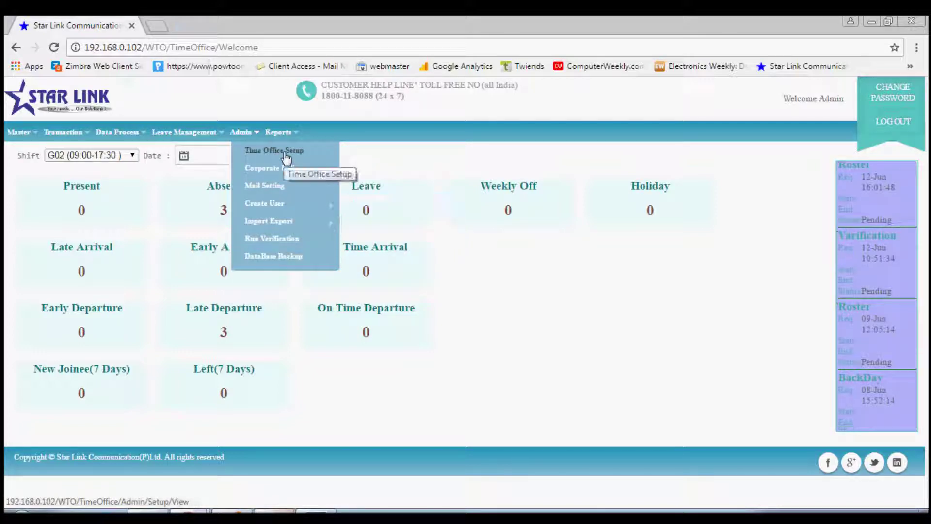
click(286, 155)
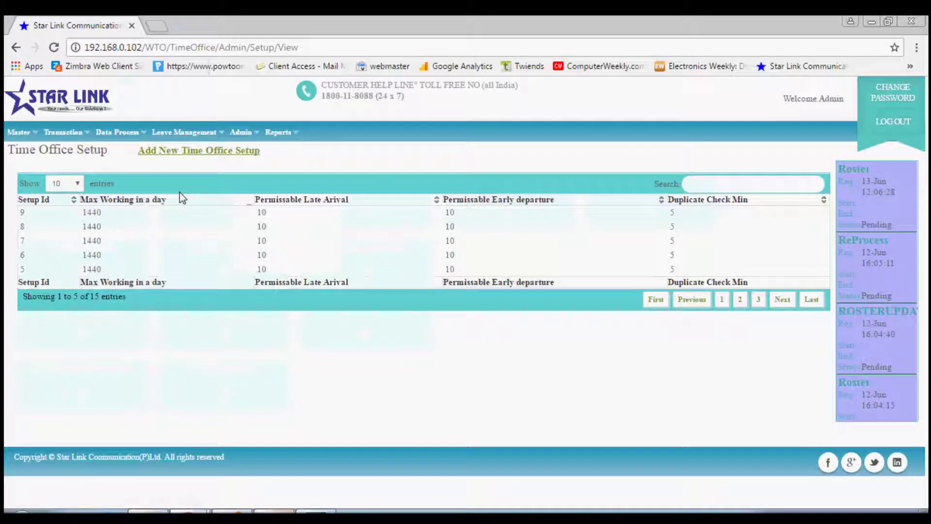
click(70, 184)
click(72, 207)
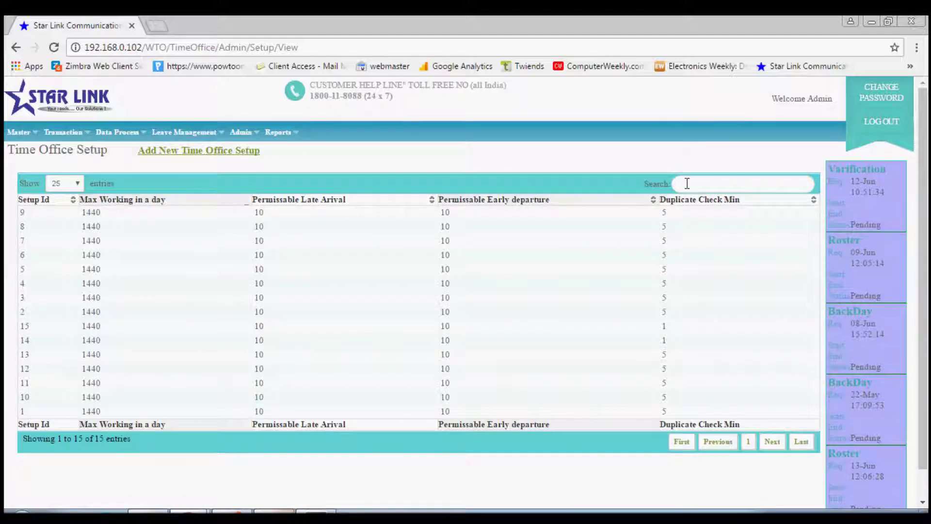
click(237, 155)
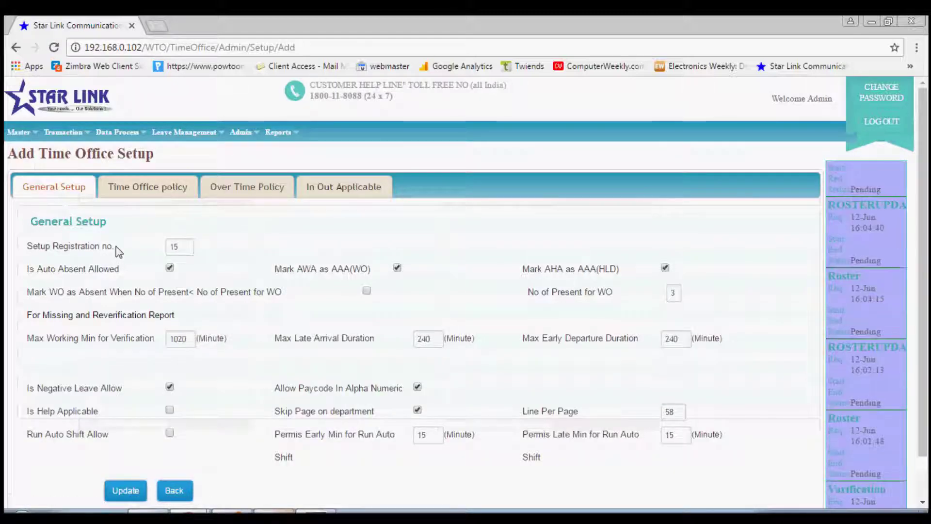
drag(115, 247, 38, 249)
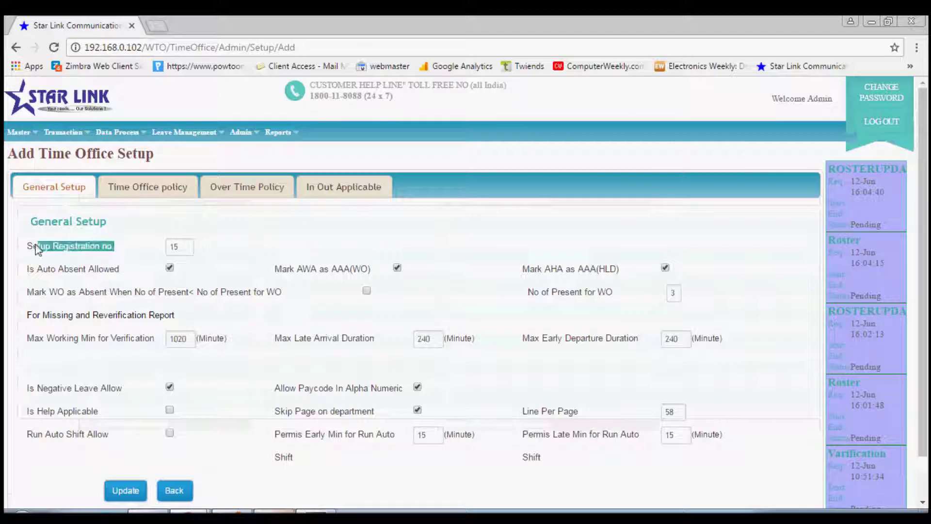
click(141, 242)
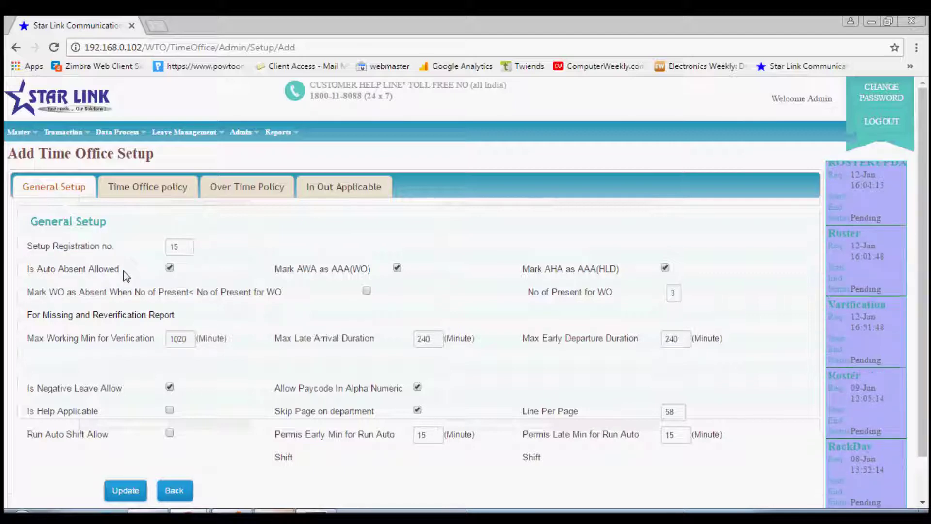
drag(123, 270, 30, 276)
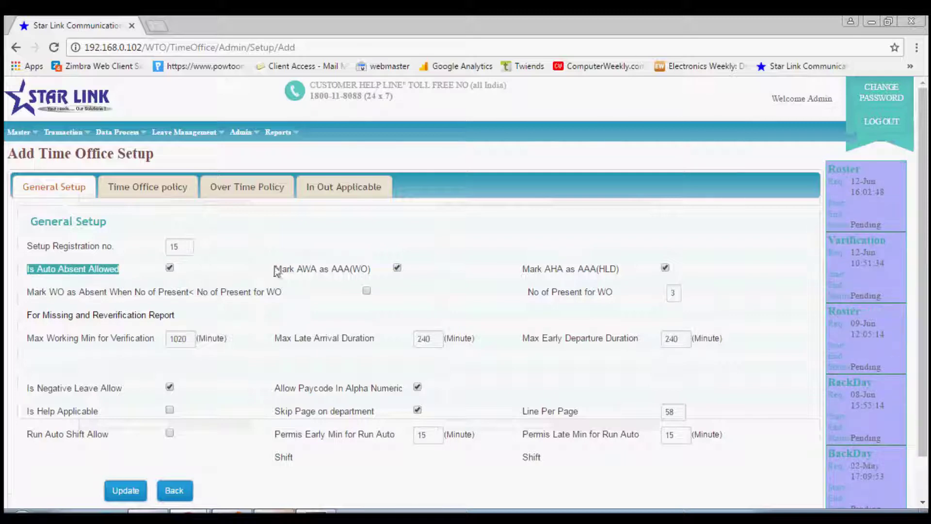
drag(273, 270, 371, 274)
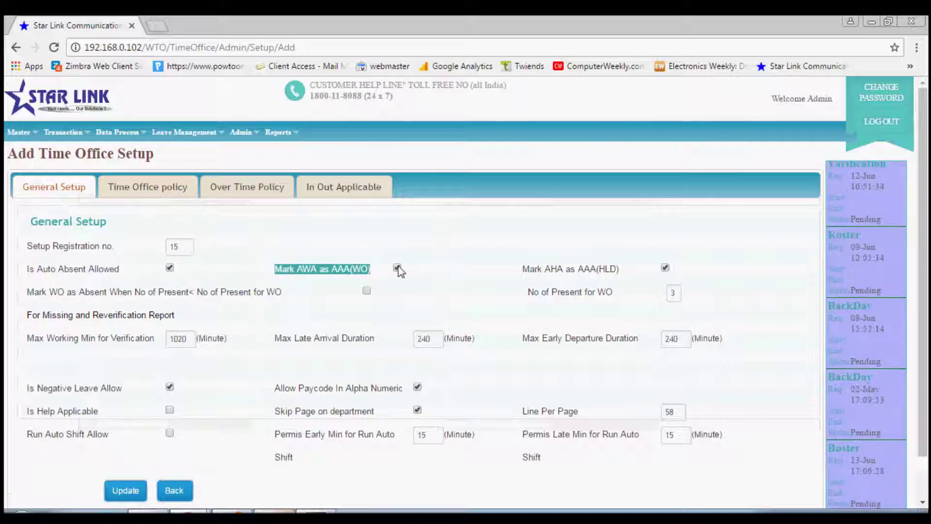
click(212, 307)
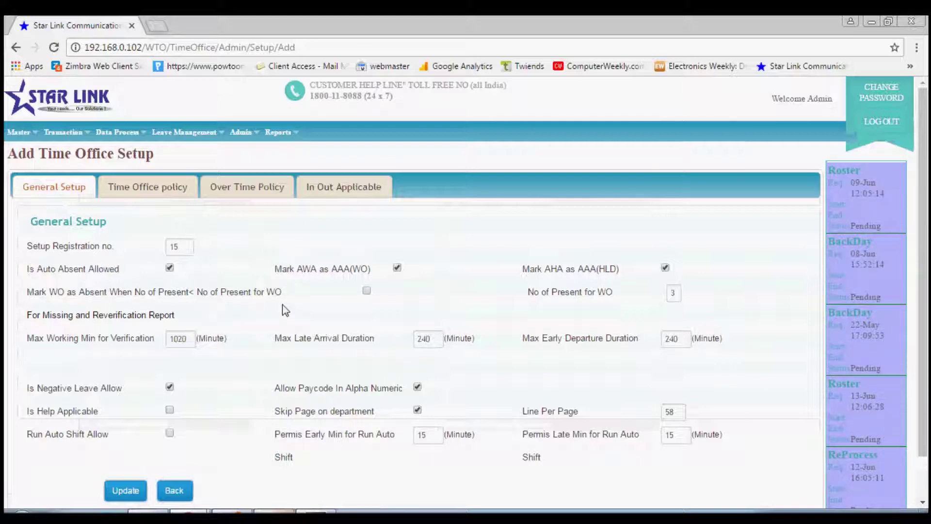
drag(156, 338, 27, 338)
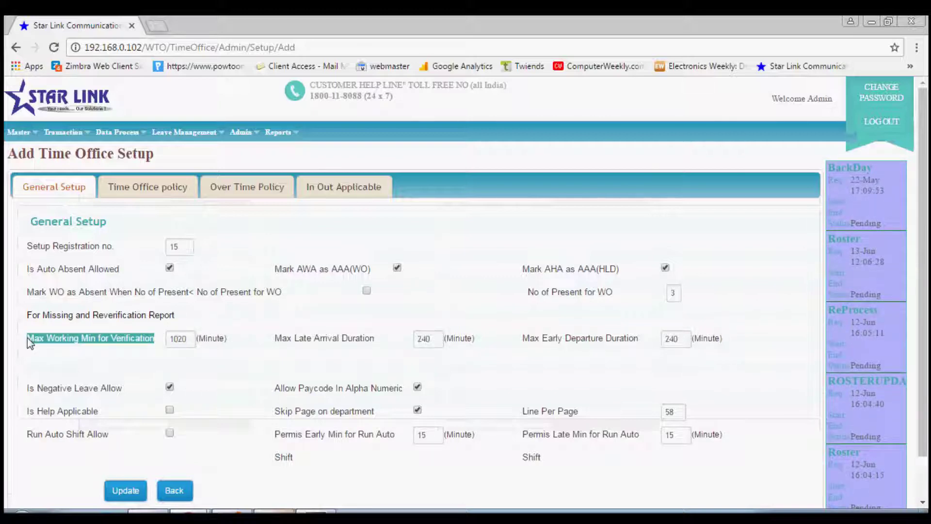
drag(274, 339, 382, 339)
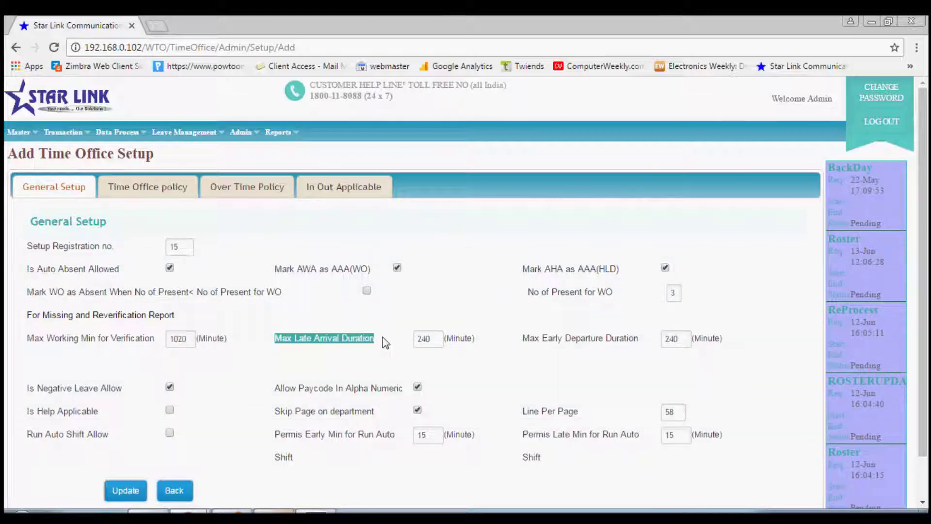
drag(522, 338, 634, 341)
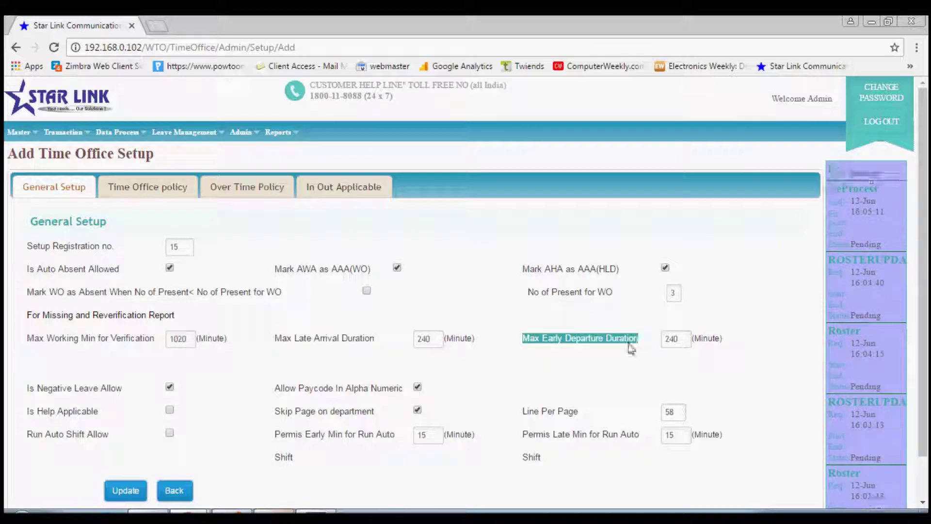
click(537, 396)
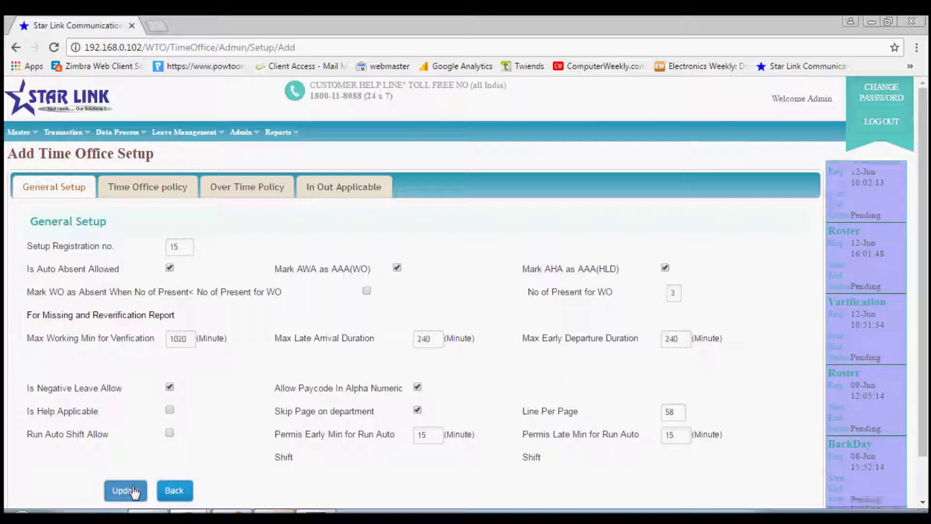
Review Duplicate Check Min, End Time For In Punch and RTC out-punch end time.
click(165, 188)
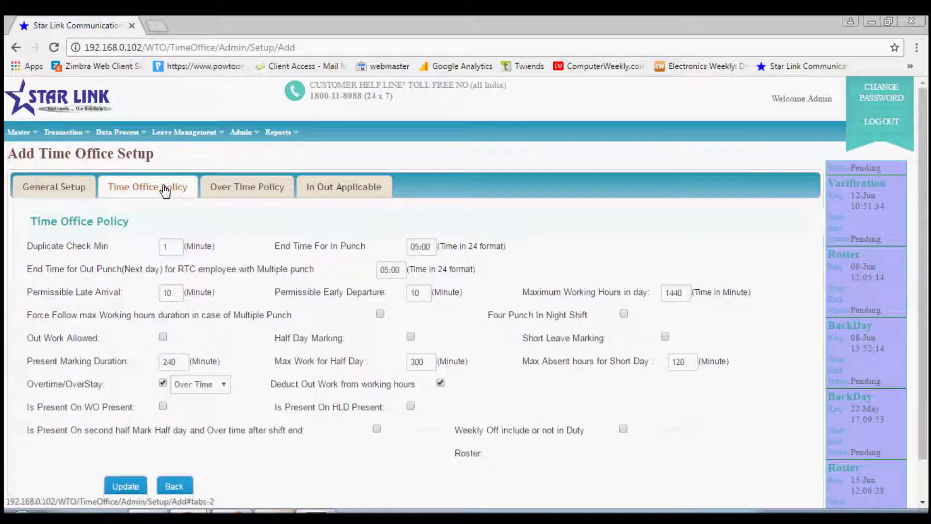
drag(122, 251, 28, 247)
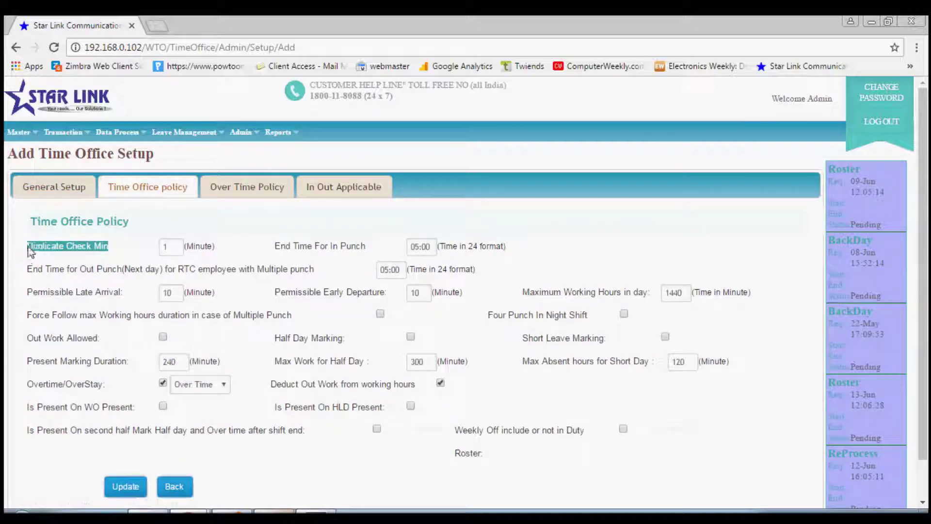
click(168, 246)
drag(271, 246, 368, 248)
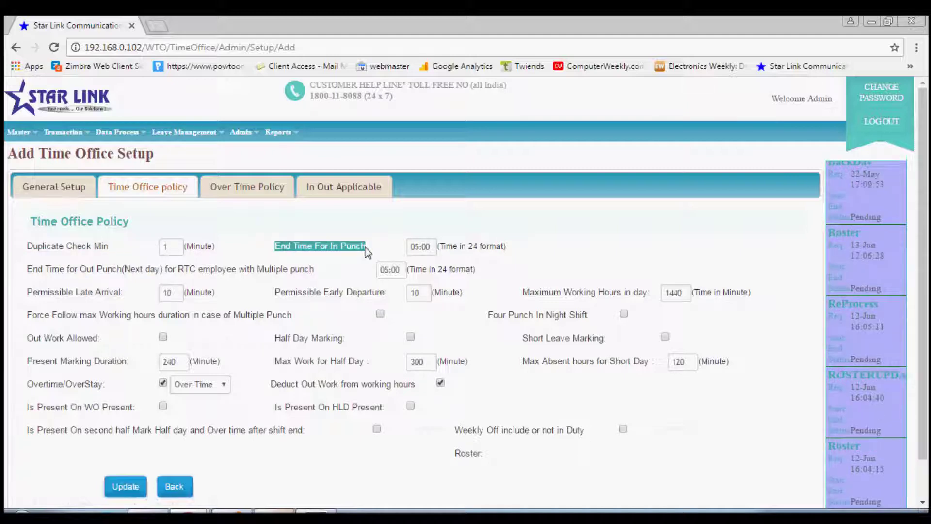
click(418, 251)
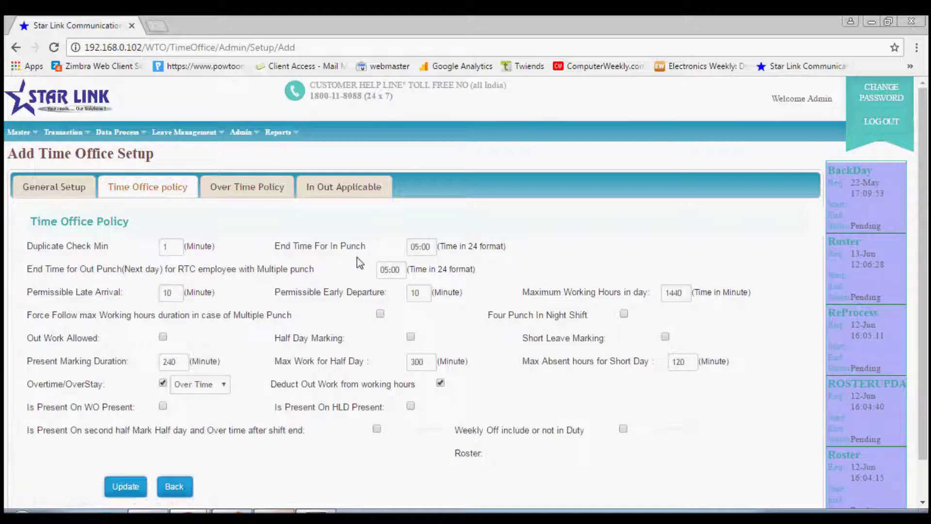
drag(320, 271, 178, 269)
click(392, 271)
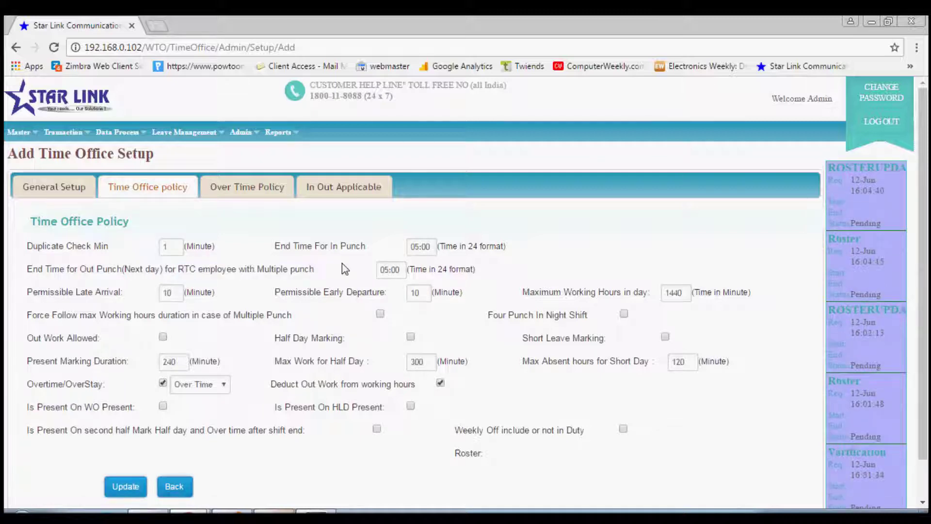
Review late arrival, early departure, max hours, present marking and half-day limits, keeping Over Time.
drag(126, 291, 29, 291)
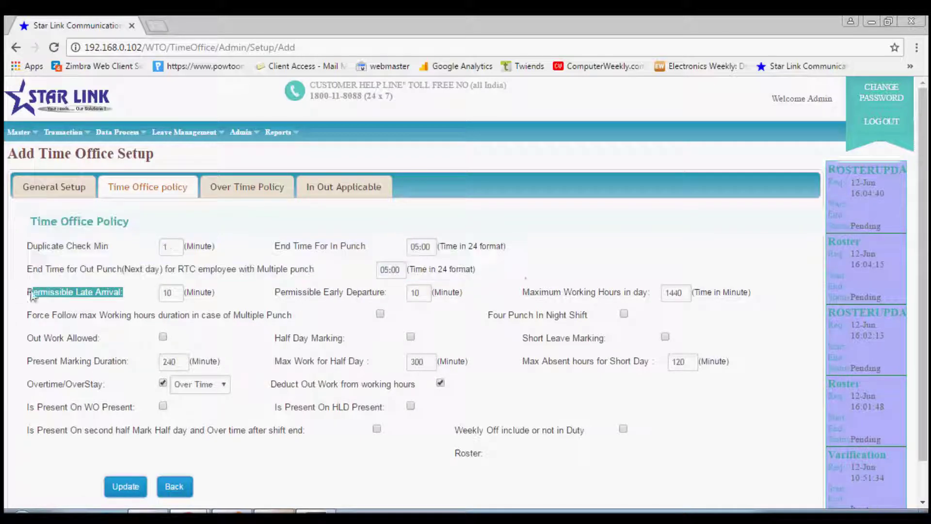
drag(275, 292, 387, 292)
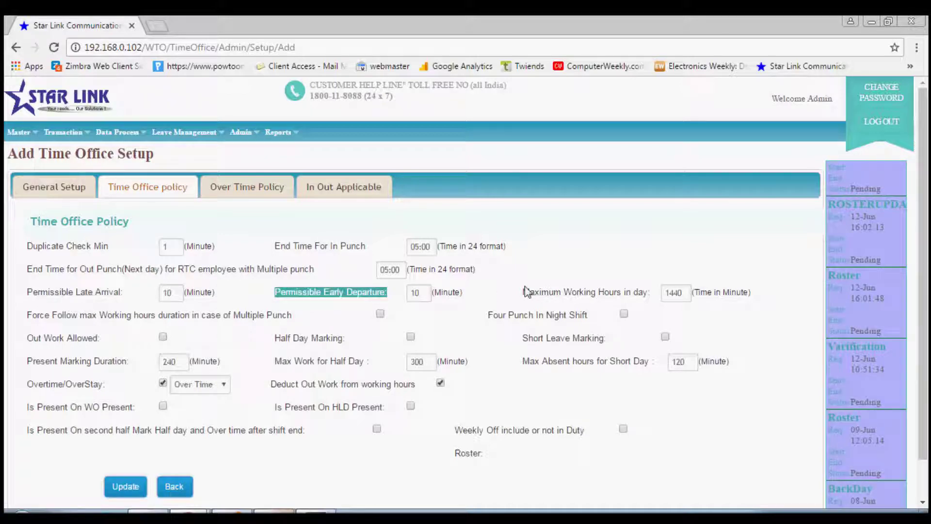
drag(529, 291, 636, 291)
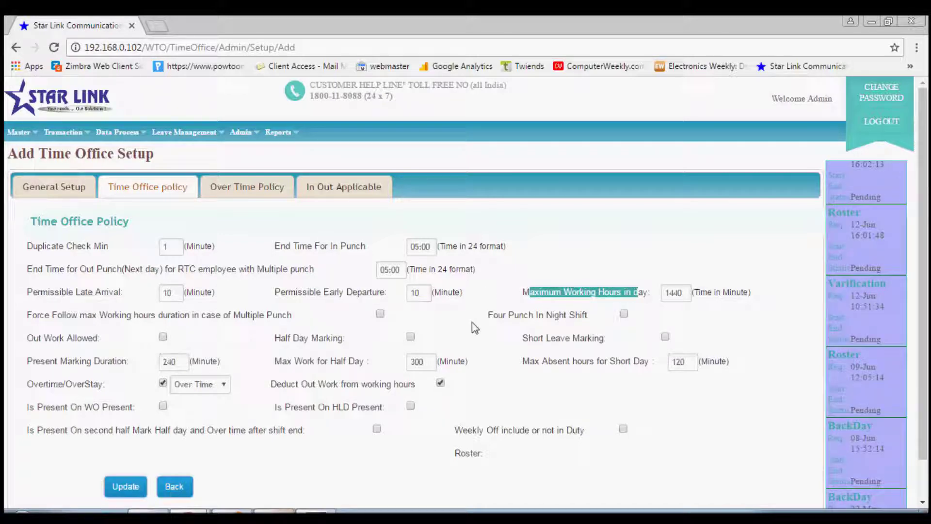
click(457, 324)
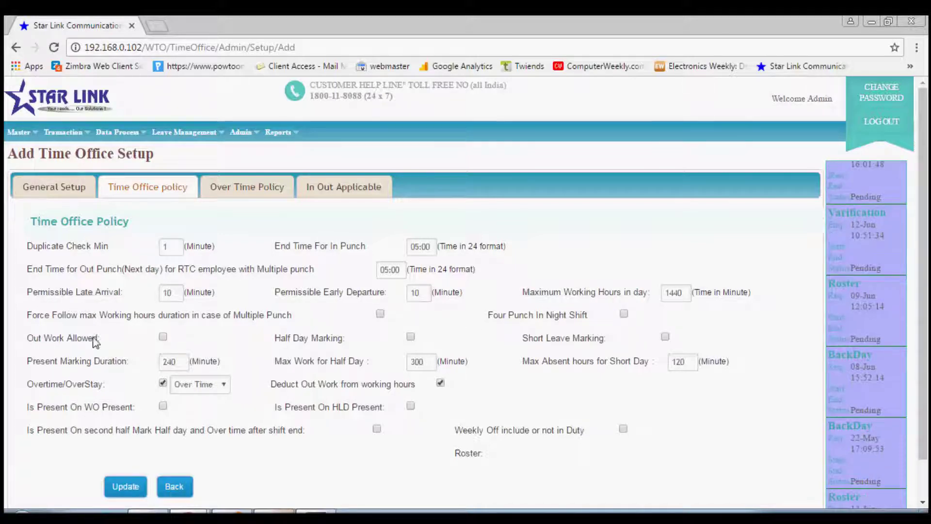
triple_click(116, 364)
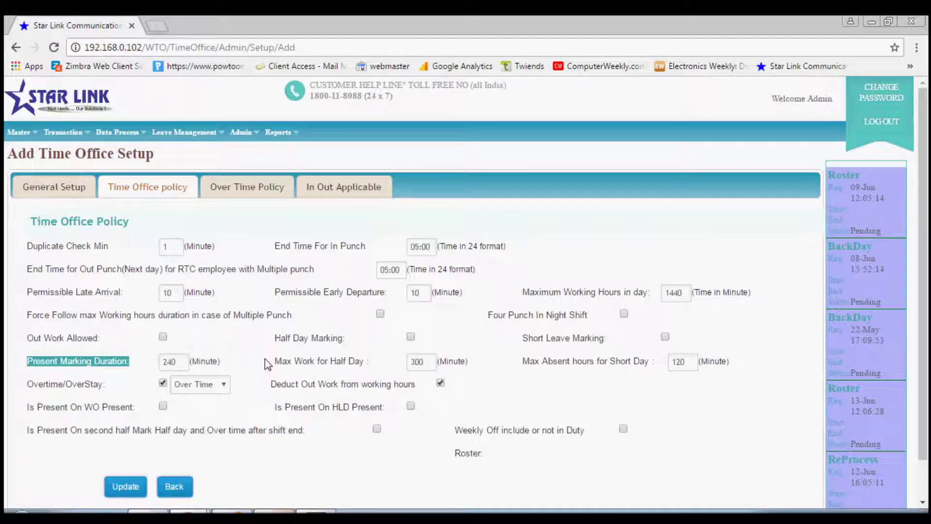
triple_click(312, 361)
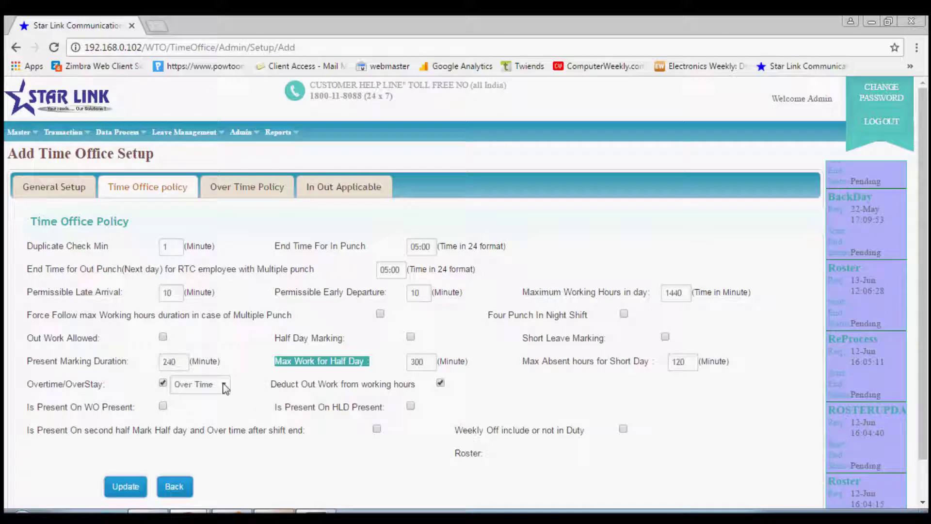
click(200, 384)
click(194, 395)
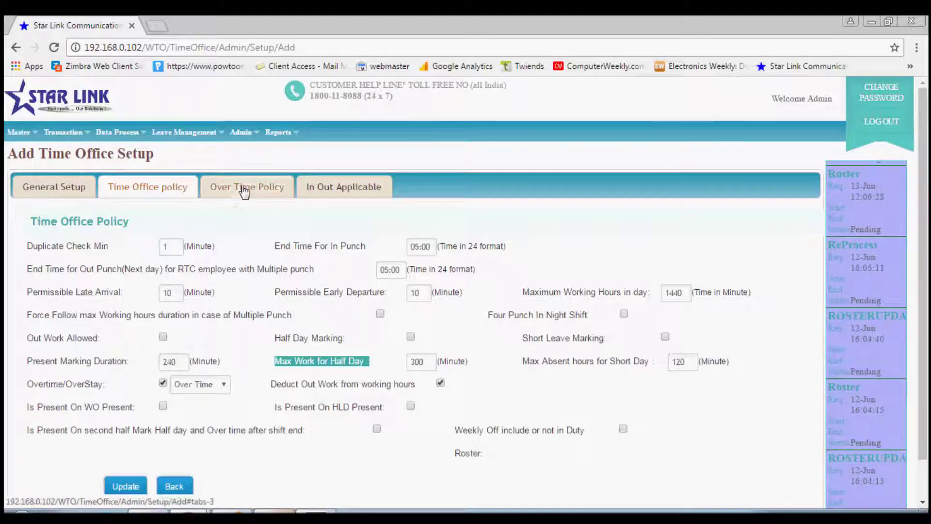
click(244, 190)
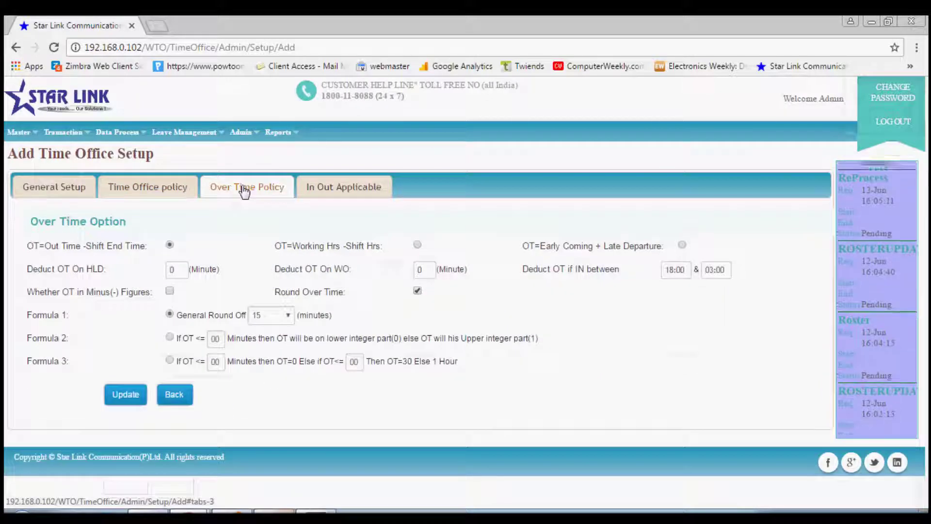
Review both OT calculation options and Formulas 1–2, keeping the 15-minute round-off.
drag(150, 245, 29, 254)
drag(262, 245, 385, 248)
click(243, 234)
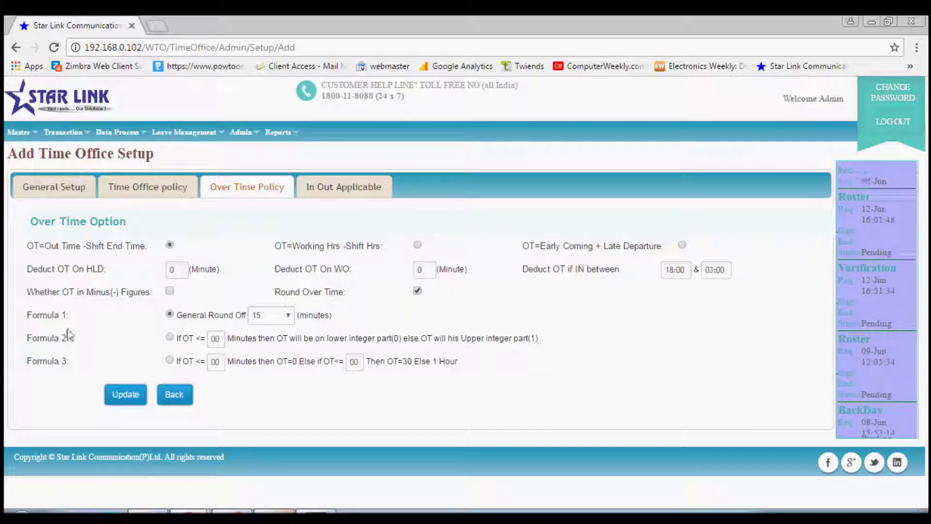
drag(72, 317, 48, 320)
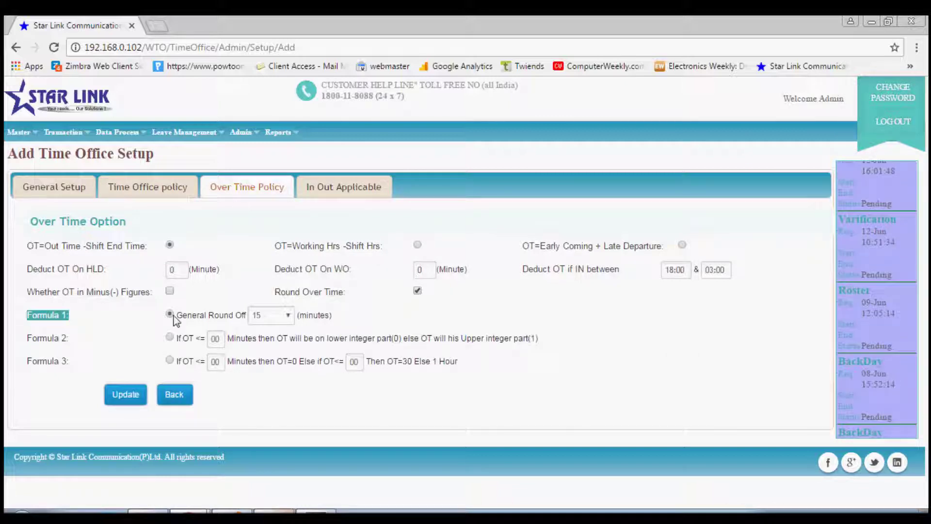
click(287, 316)
click(281, 324)
drag(69, 339, 23, 364)
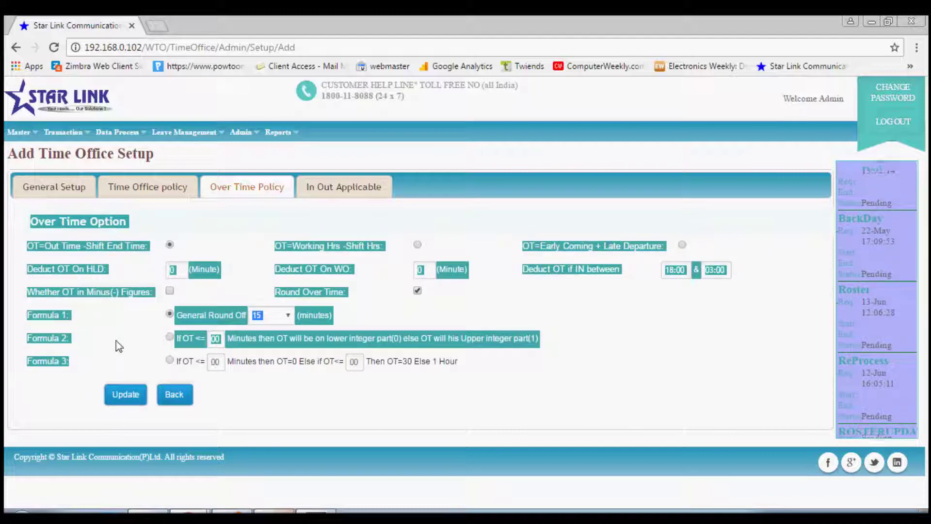
click(133, 321)
Cancel enabling In Out Applicable so it stays off, then go to Admin > Corporate Policy.
click(328, 190)
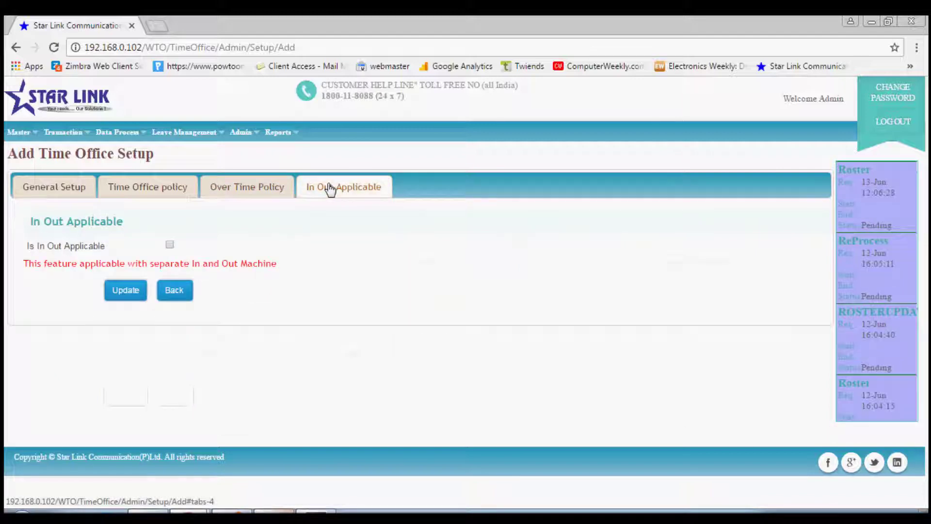
click(170, 244)
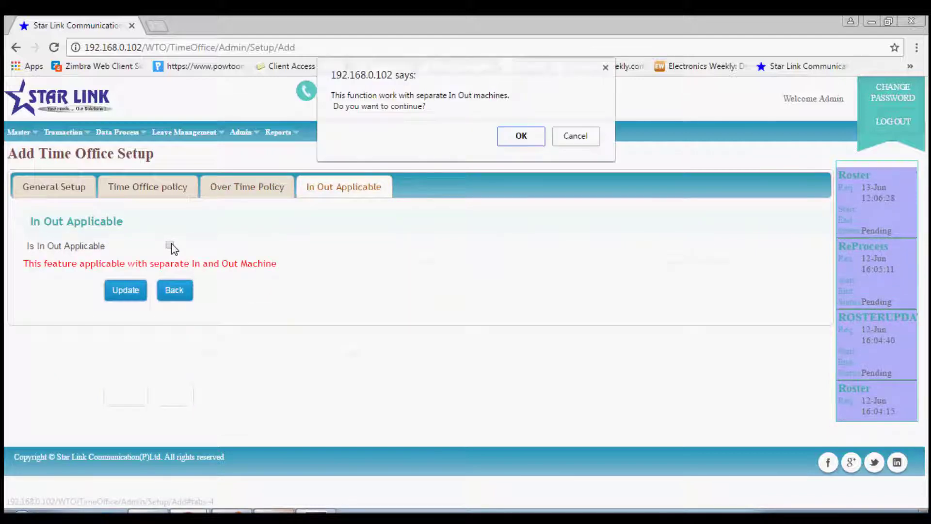
click(569, 136)
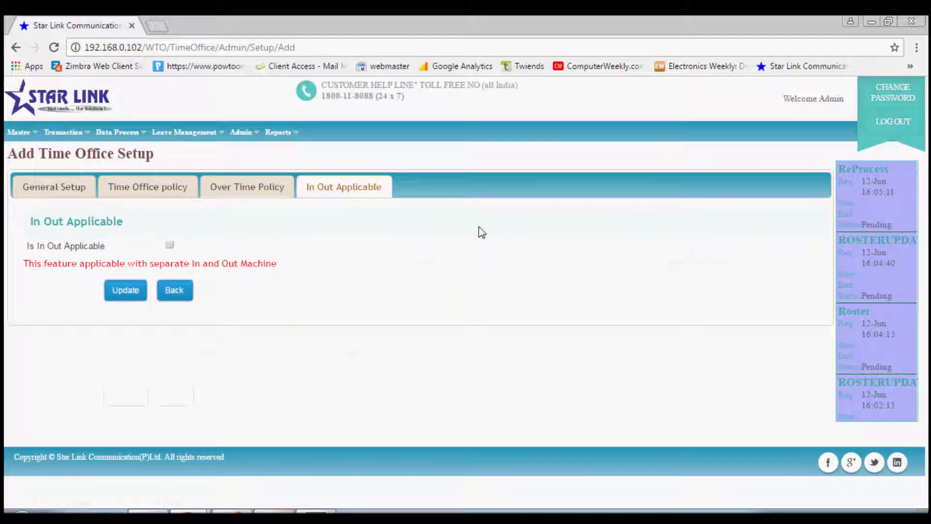
mouse_move(242, 132)
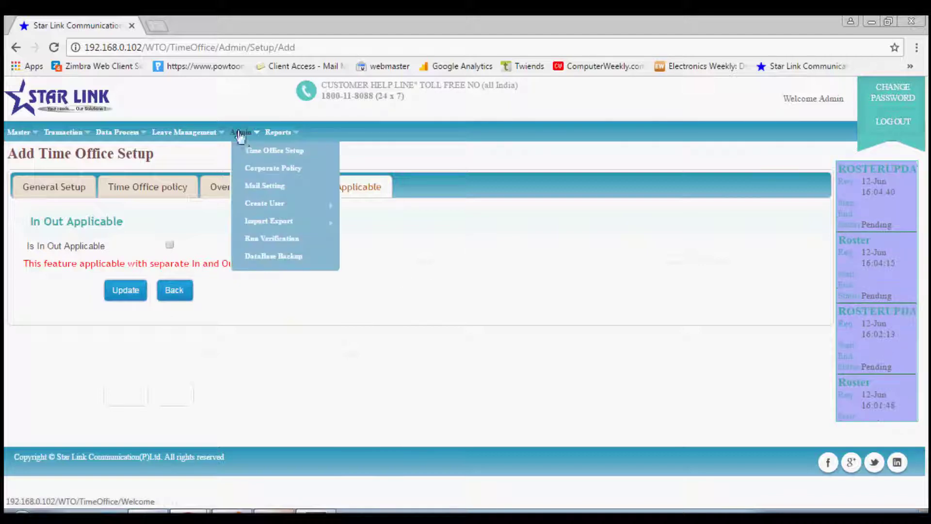
click(248, 169)
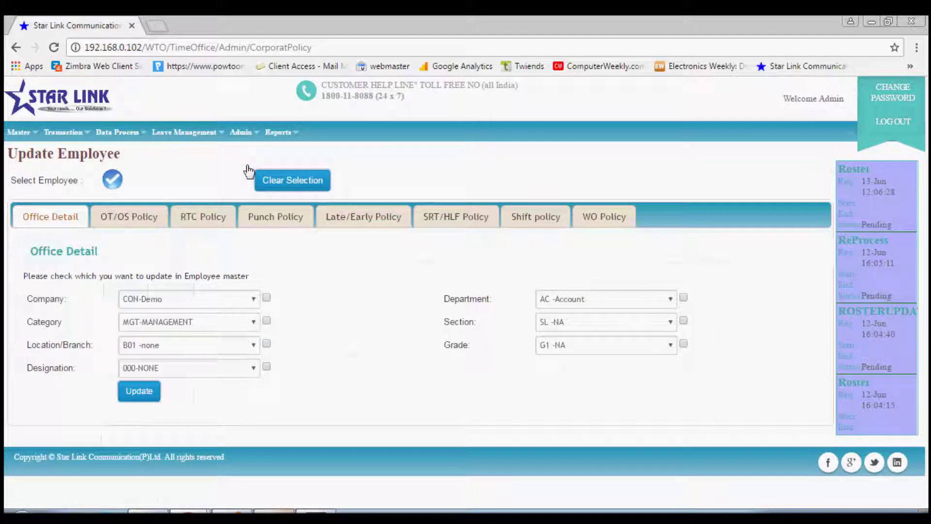
Select the first employee from the employee list for updating.
click(110, 177)
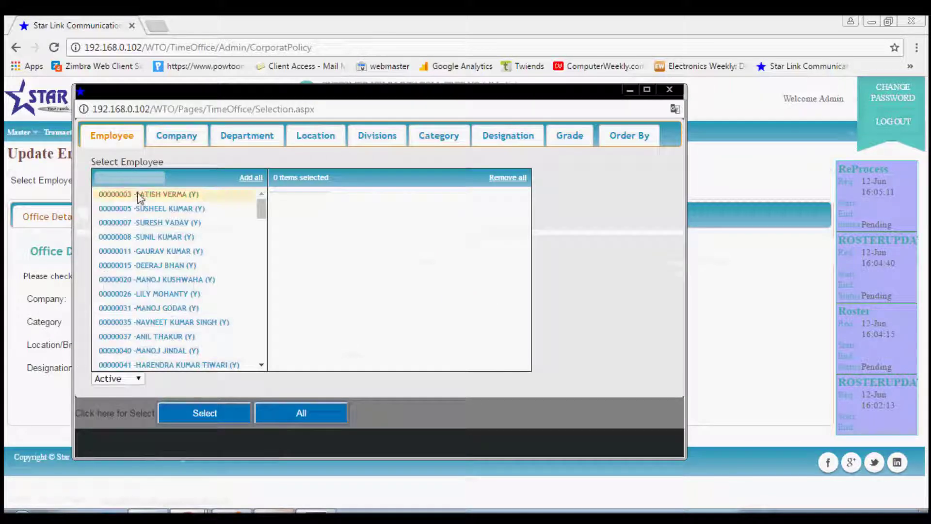
click(141, 194)
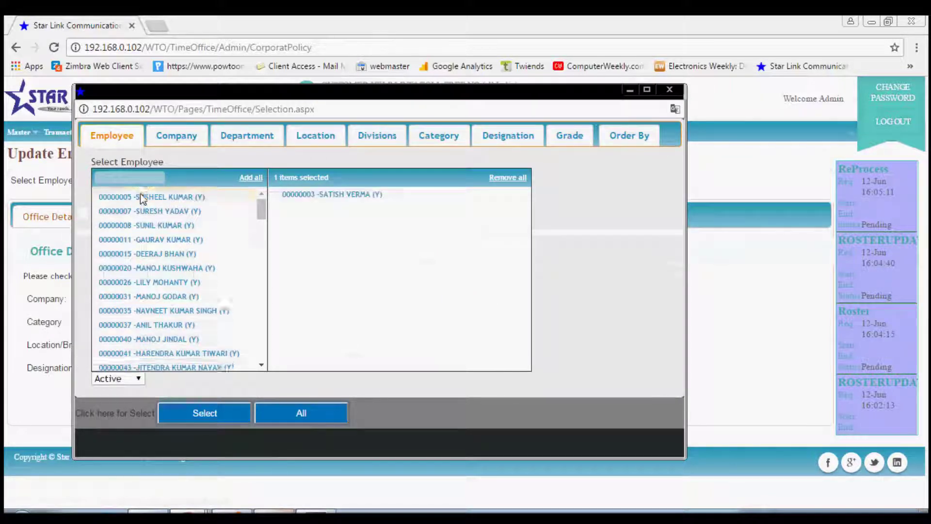
click(226, 417)
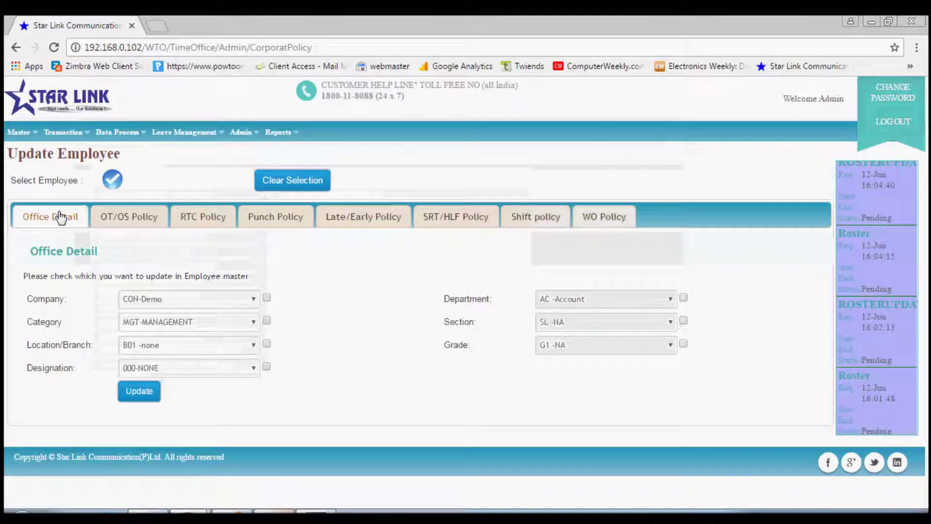
Keep category MGT-MANAGEMENT, branch B01, designation 000-NONE, department AC-Account and grade G1-NA.
click(155, 322)
click(151, 332)
click(152, 348)
click(150, 349)
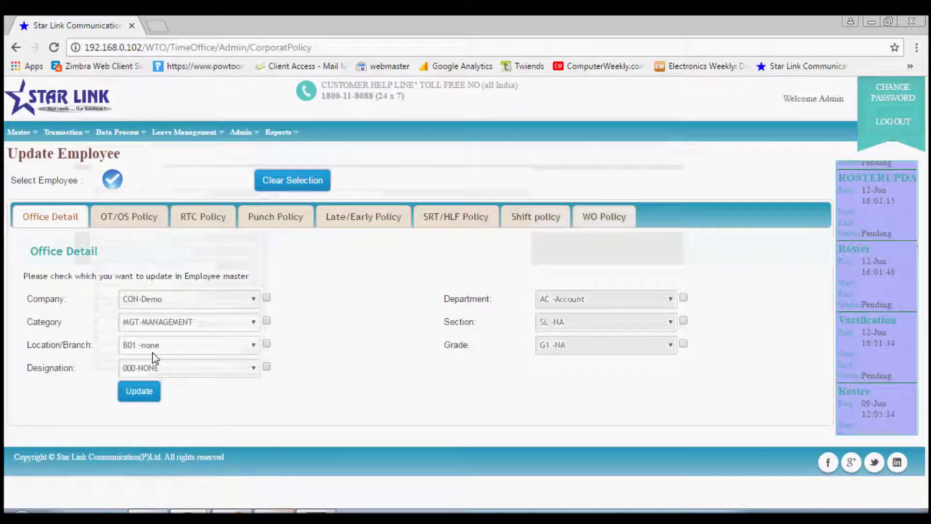
click(191, 367)
click(162, 368)
click(558, 301)
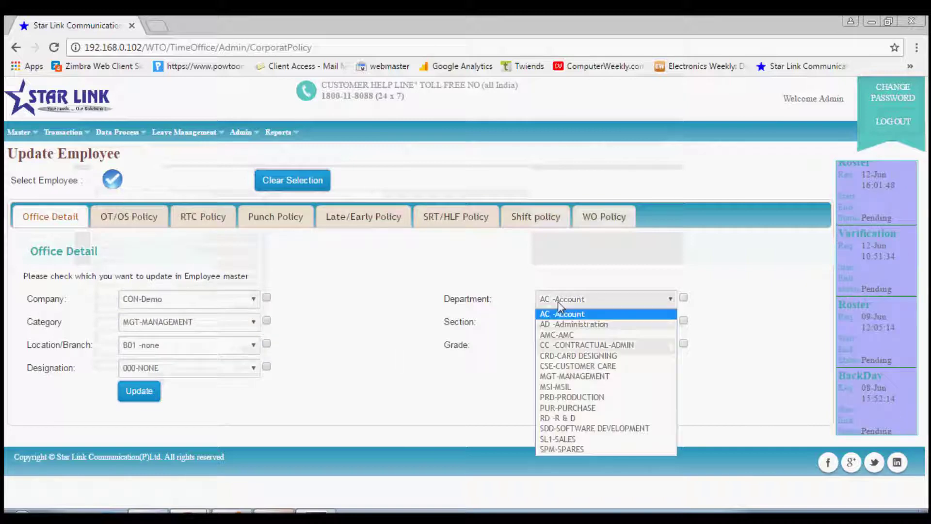
click(558, 301)
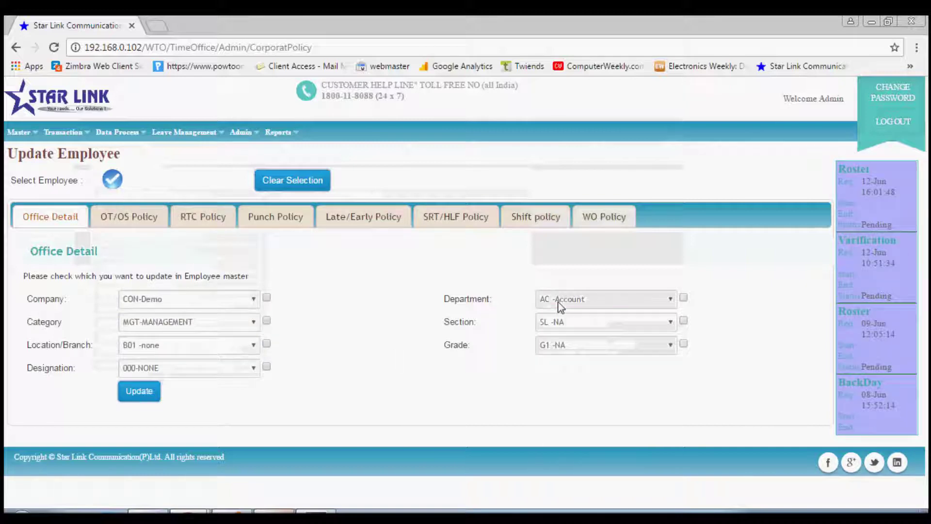
click(560, 343)
click(561, 345)
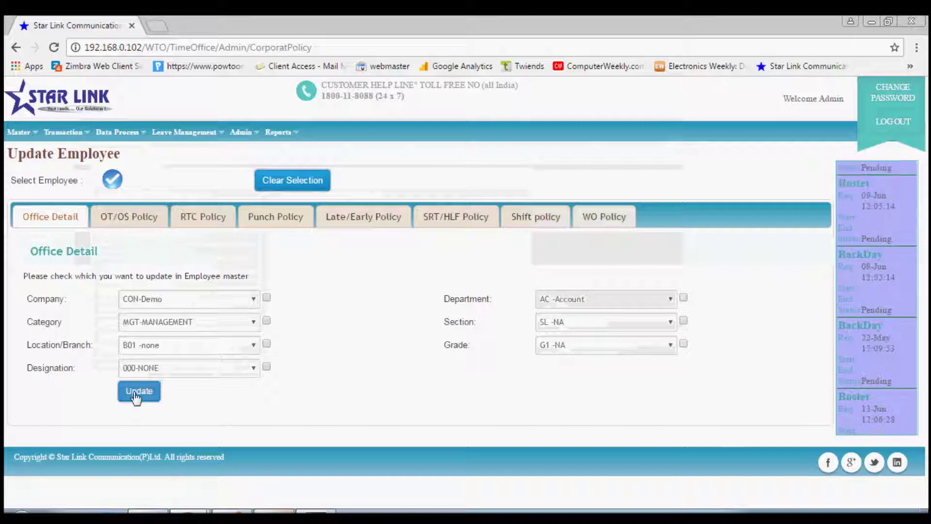
Keep Over Time as the OT/overstay choice and turn on Round The Clock Working.
click(137, 220)
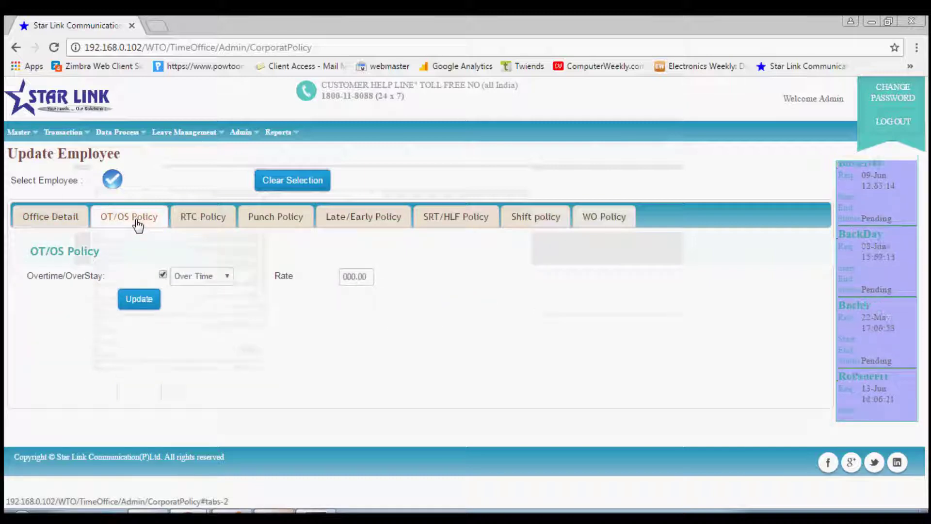
click(196, 275)
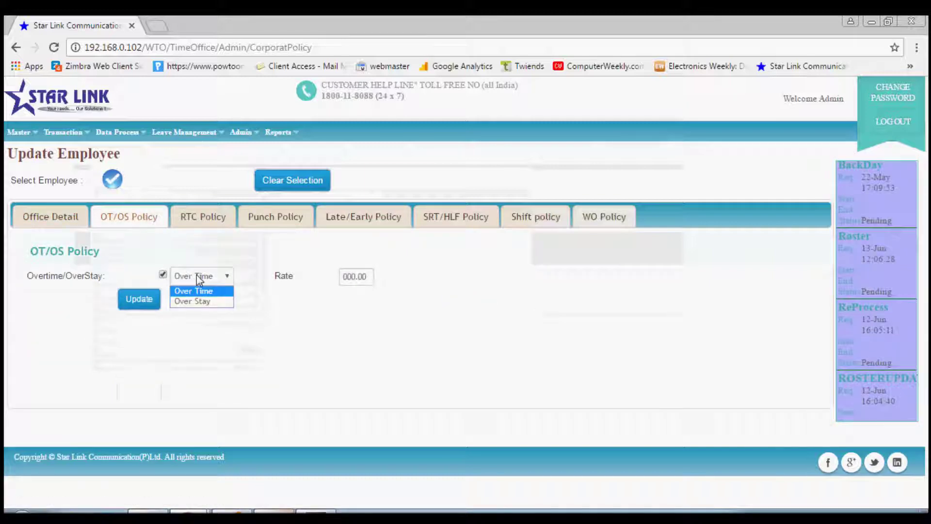
click(197, 274)
click(213, 216)
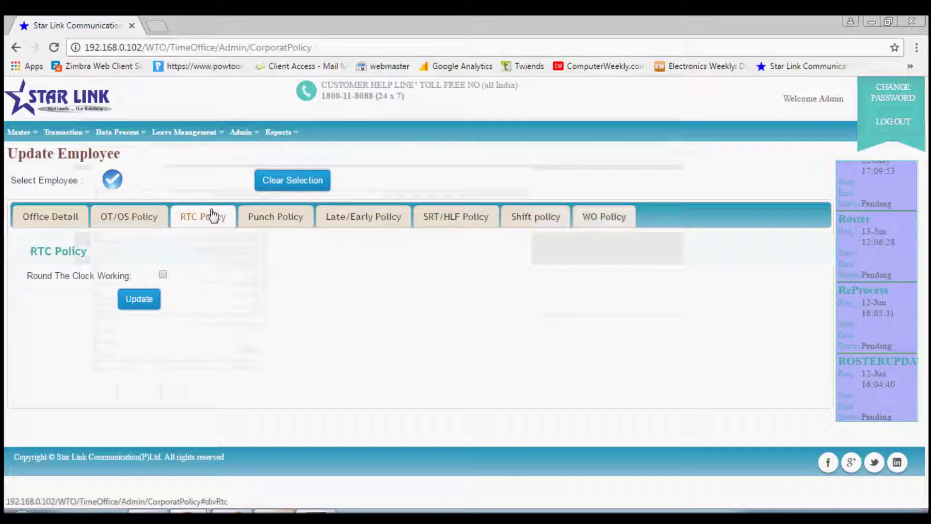
click(163, 275)
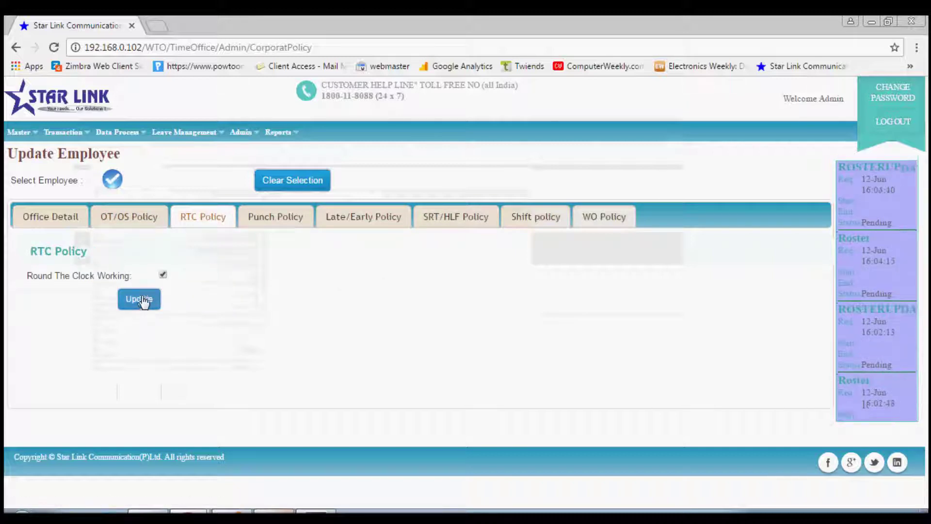
Require four punches per day in the punch policy.
click(269, 222)
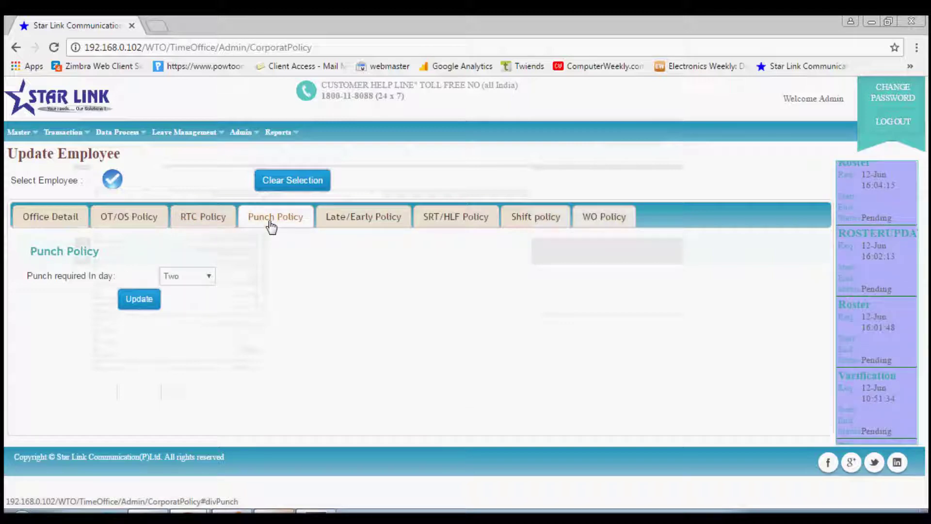
click(209, 277)
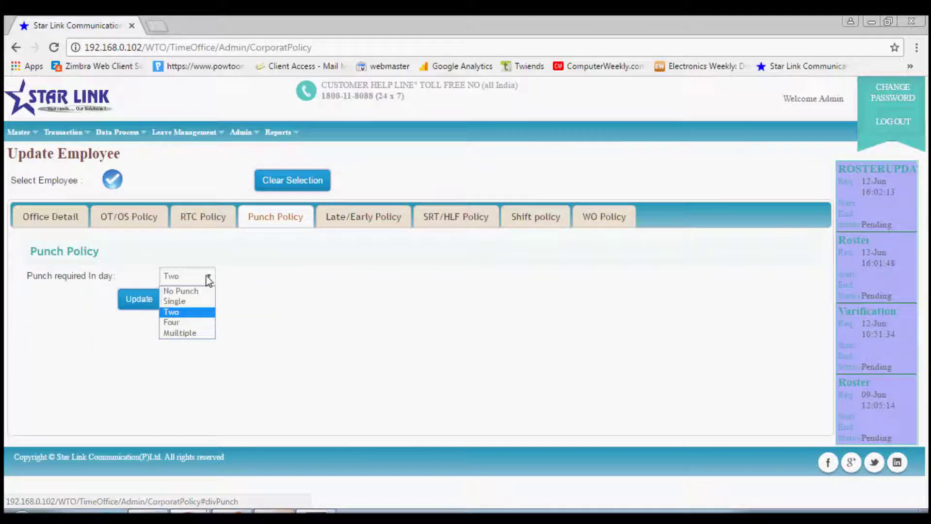
click(188, 322)
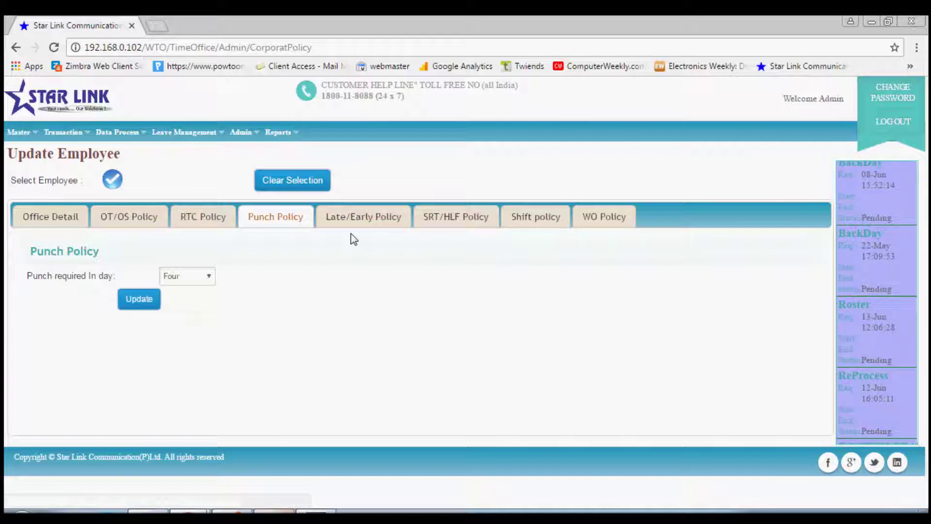
Review permissible late arrival and early departure, plus the short-day/half-day policy.
click(367, 219)
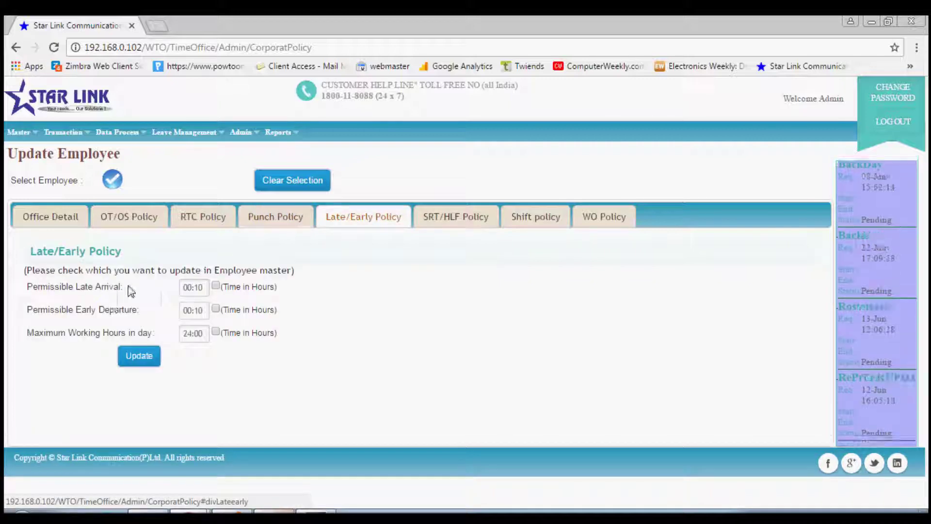
drag(132, 290, 28, 288)
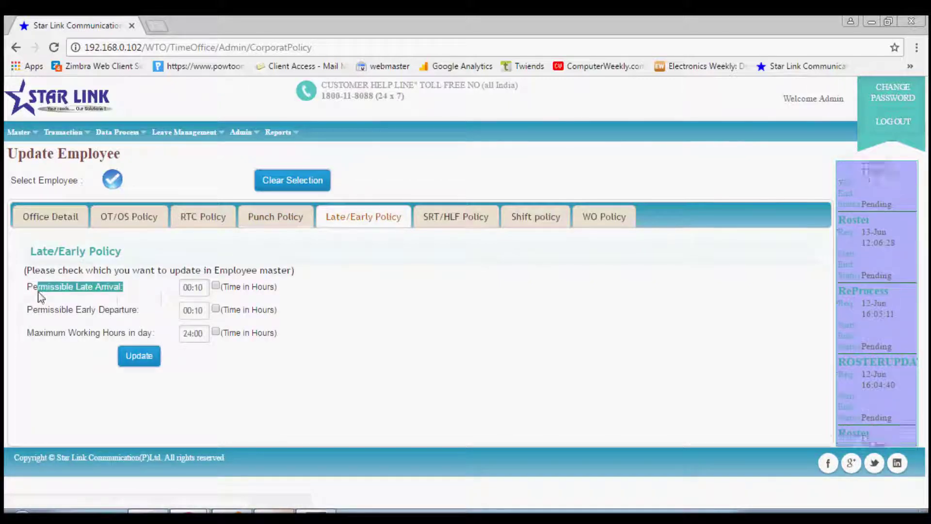
drag(141, 314, 85, 314)
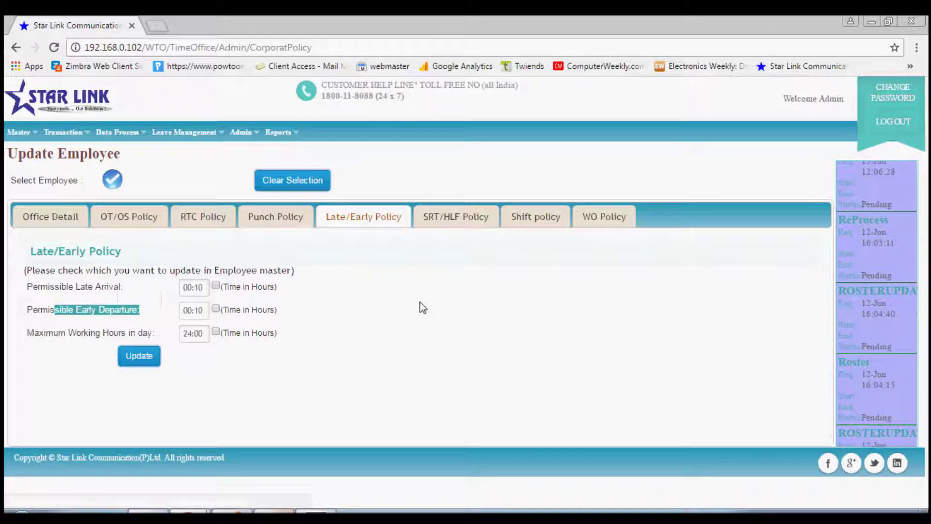
click(468, 217)
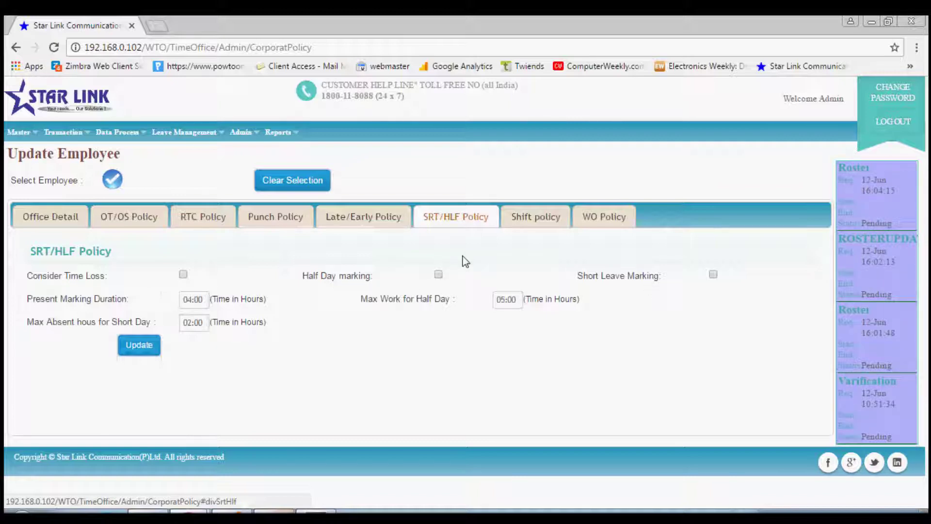
Keep the shift type Fixed and leave the pattern shifts unchanged.
click(541, 220)
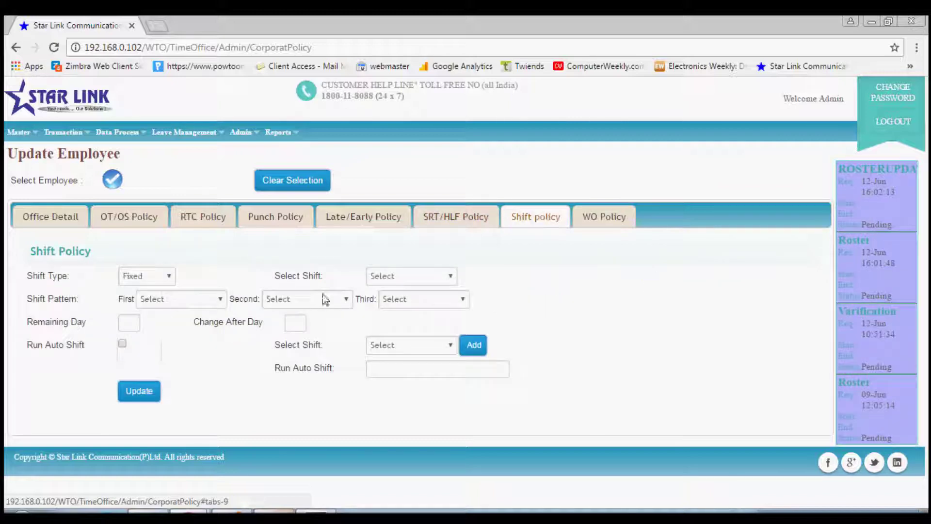
click(143, 274)
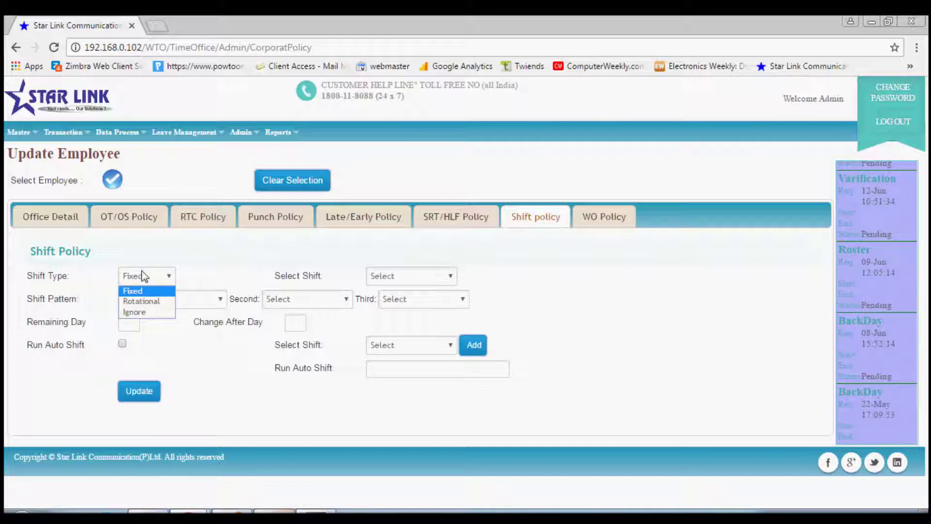
click(194, 278)
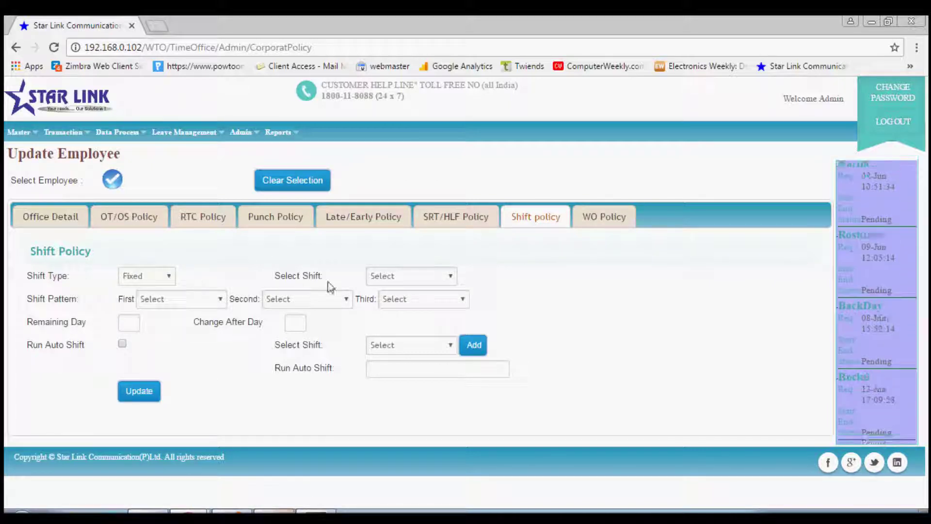
click(377, 279)
click(312, 286)
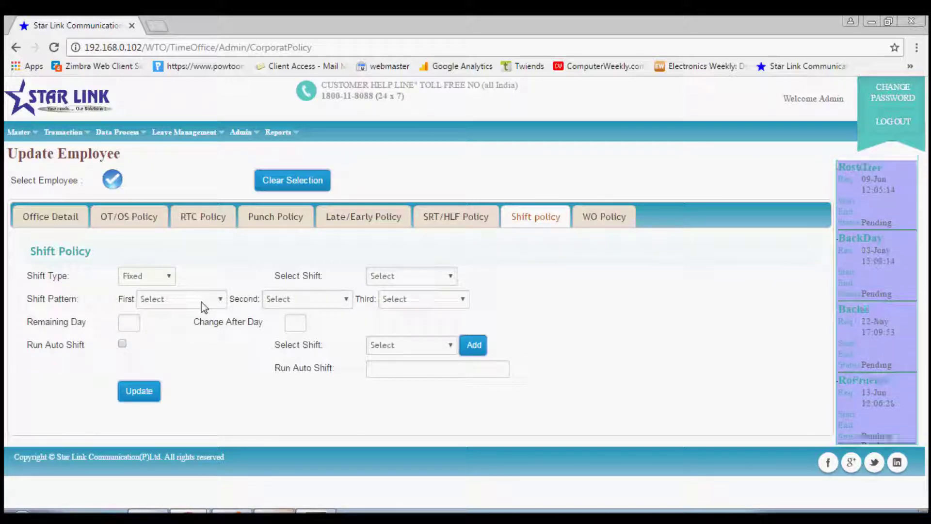
click(310, 299)
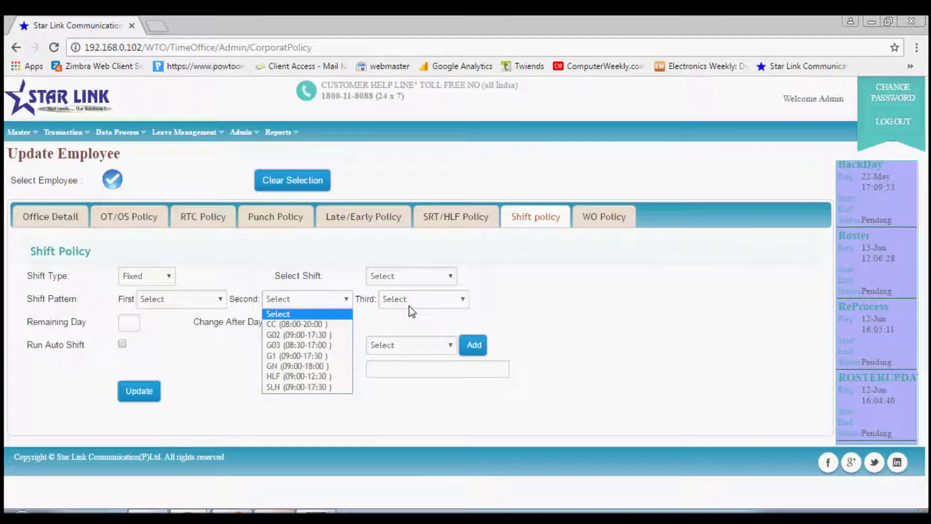
click(409, 305)
click(614, 222)
Leave First and Second W/O at None with the second weekly-off type Full.
click(613, 222)
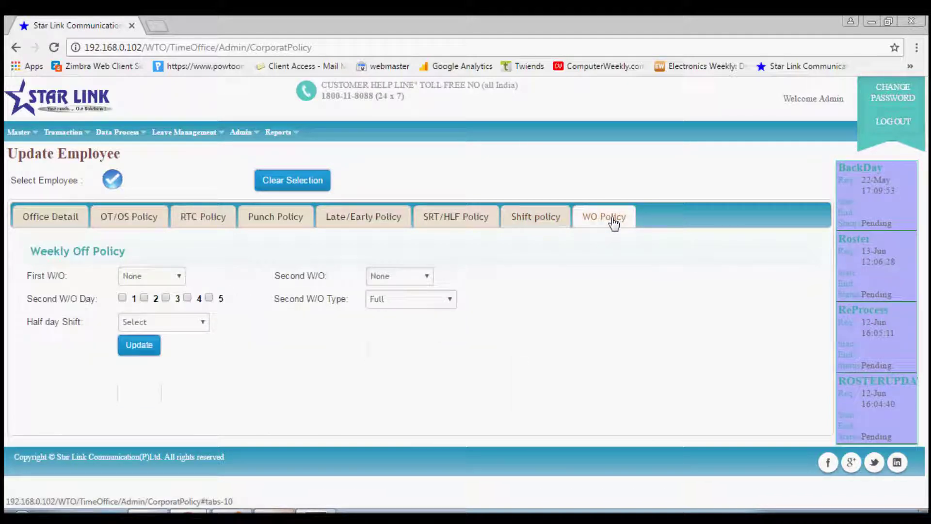
click(172, 276)
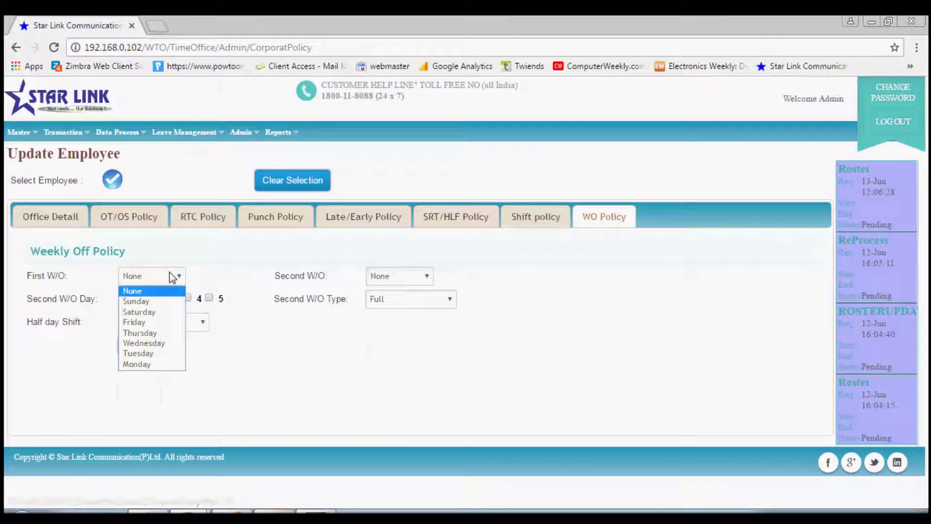
click(211, 363)
click(391, 276)
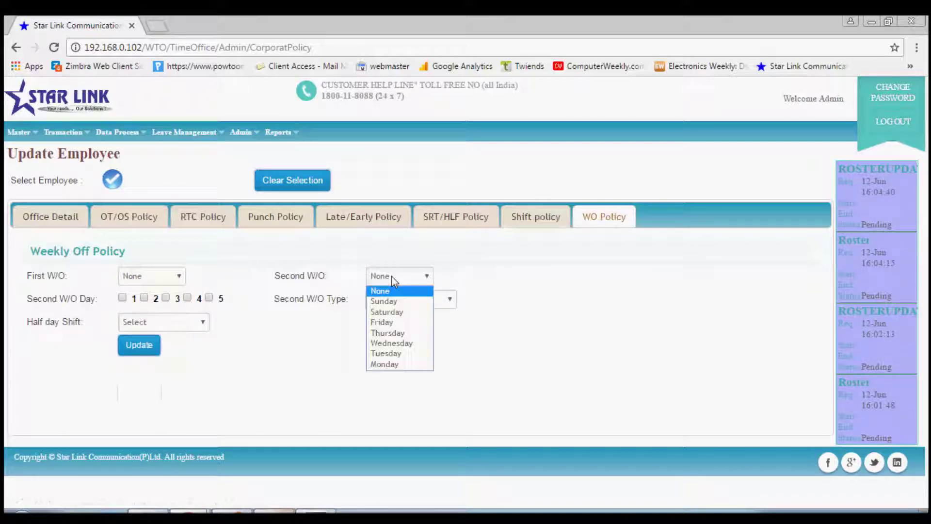
click(391, 276)
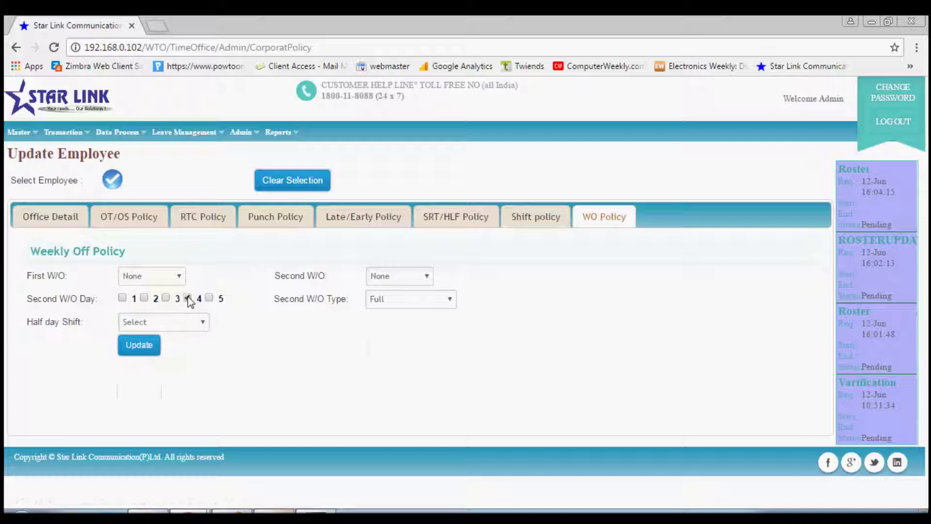
click(371, 299)
click(374, 301)
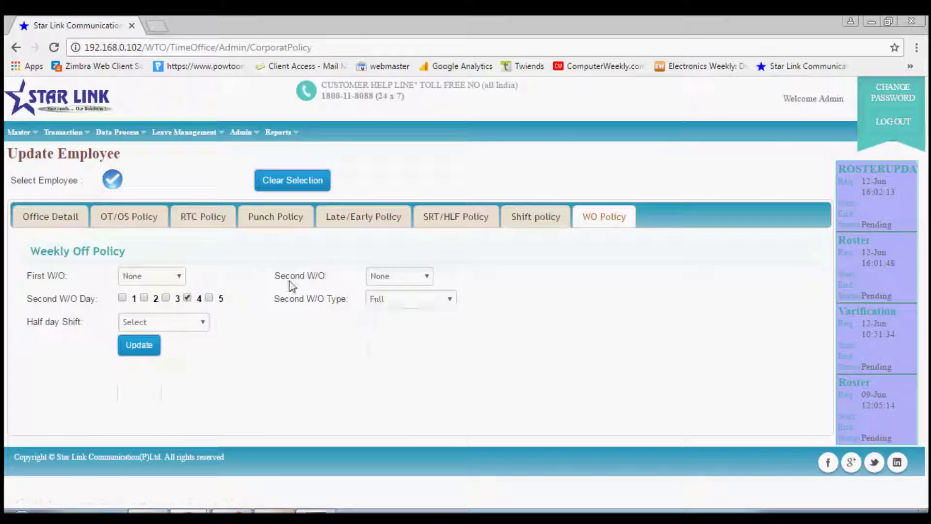
mouse_move(240, 131)
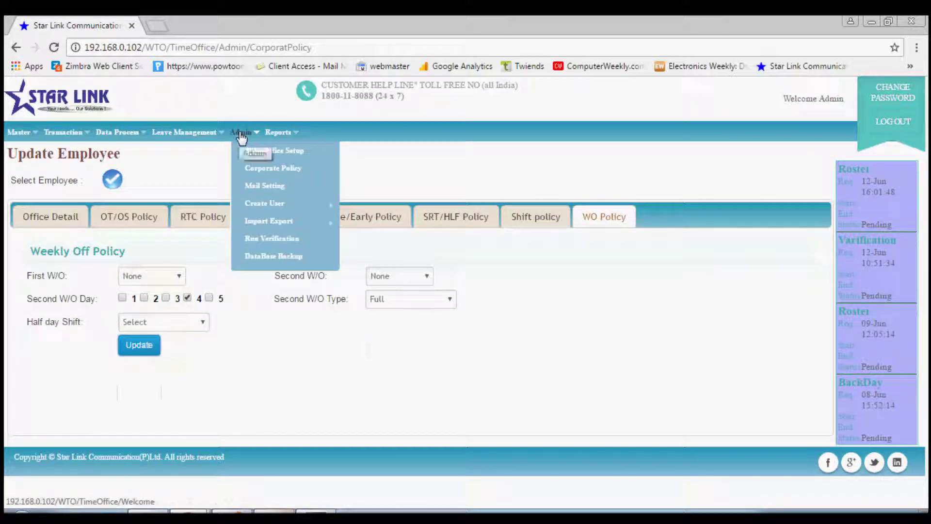
Tab through the Mail Setting fields, then open Admin > Create User > User listing 4 users.
click(257, 187)
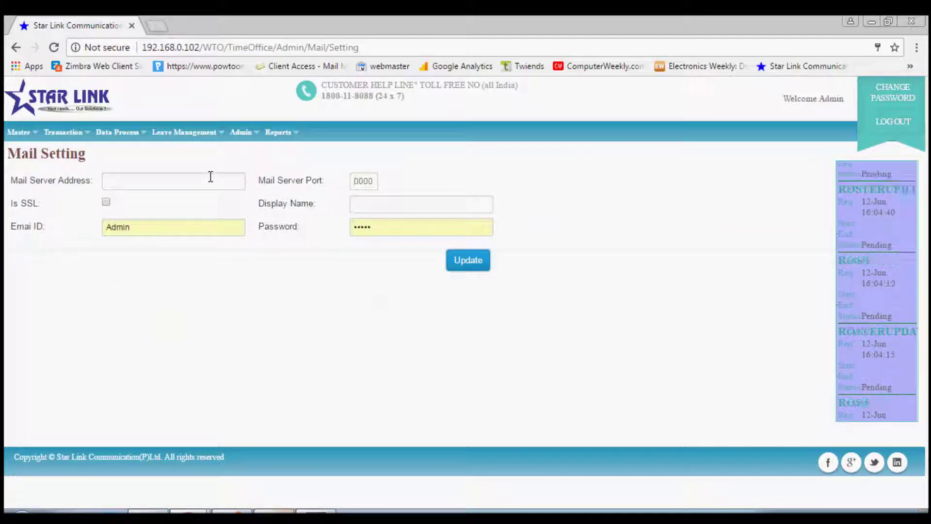
key(Tab)
key(Tab)
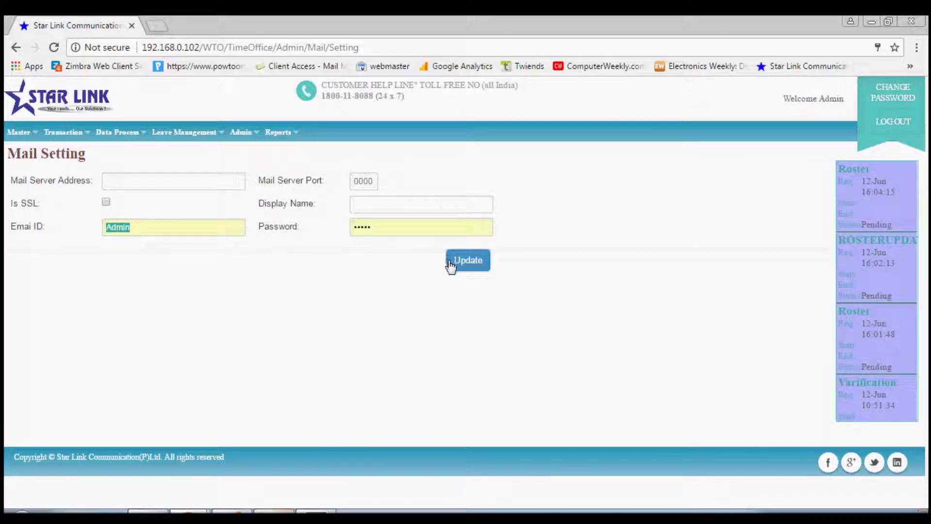
click(240, 130)
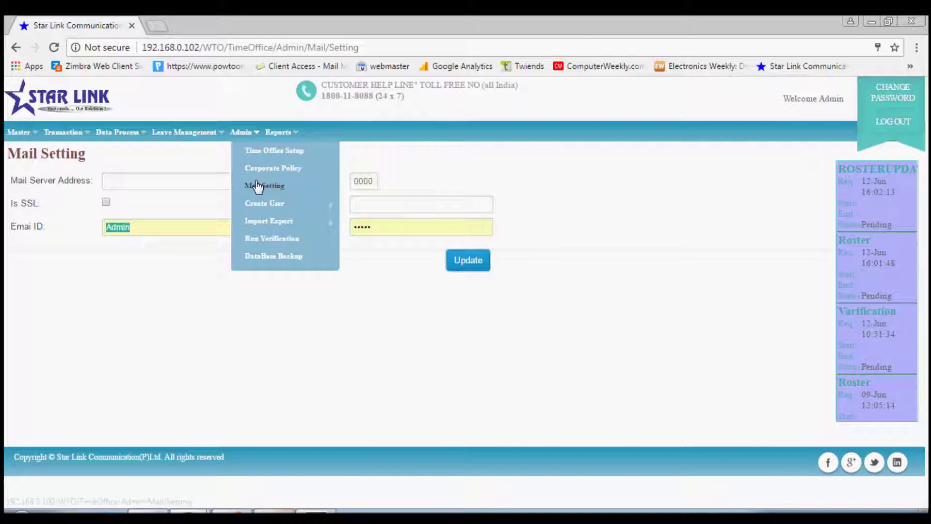
mouse_move(259, 200)
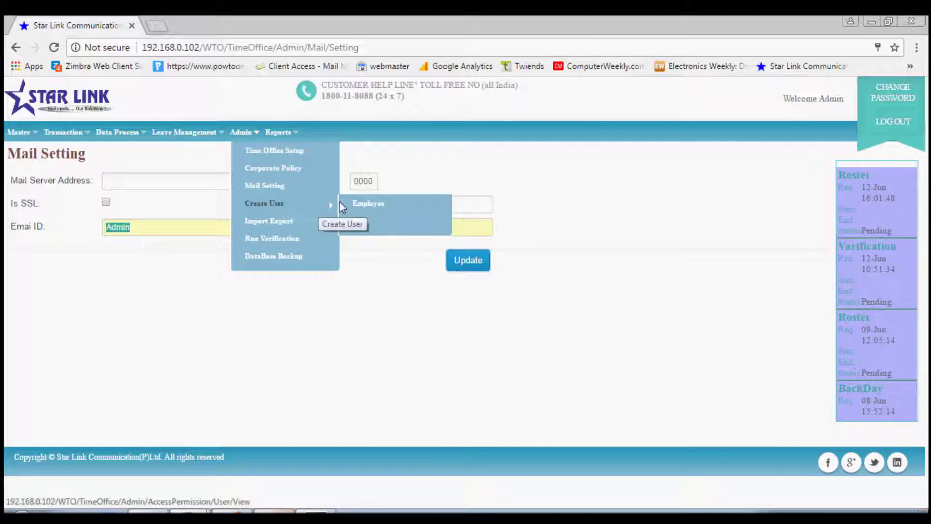
click(356, 222)
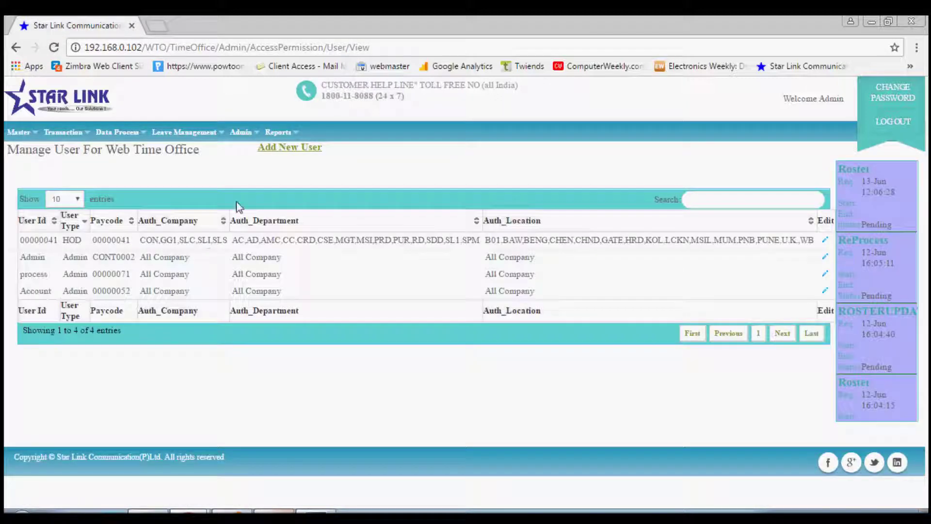
Add a new user using the first employee's paycode from the lookup.
click(270, 154)
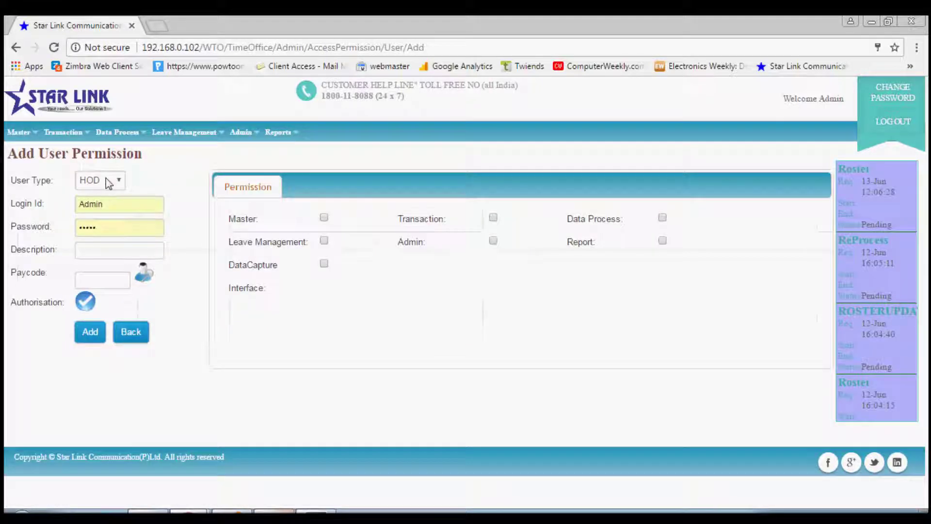
click(145, 278)
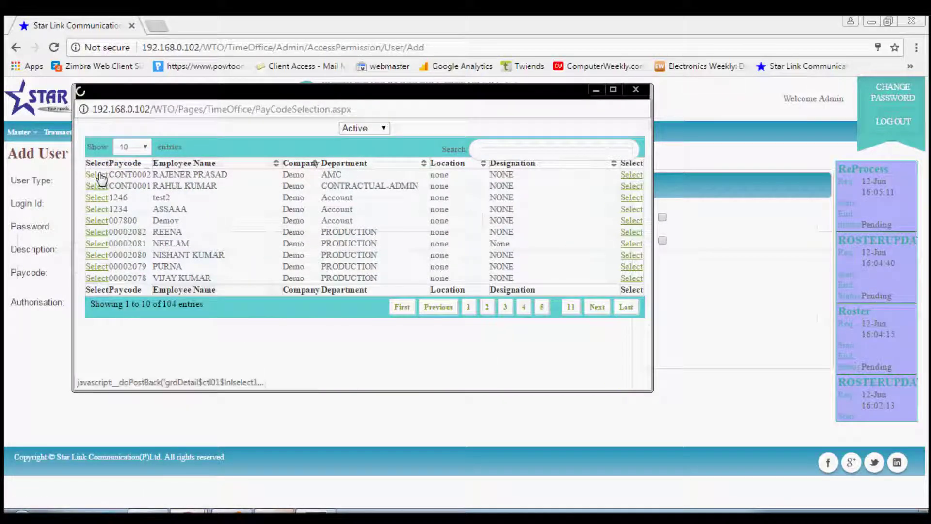
click(100, 176)
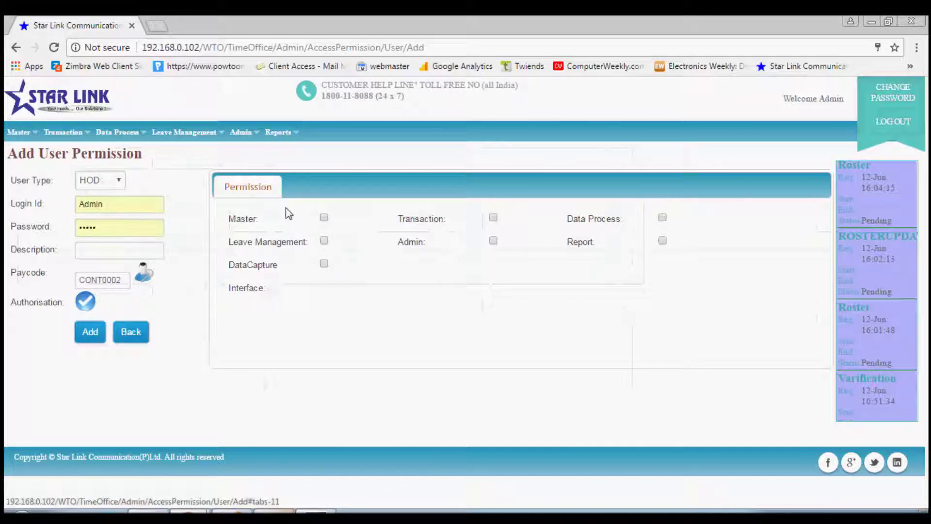
Grant Master permission with Company access, add and update, plus Category add.
click(324, 219)
click(308, 187)
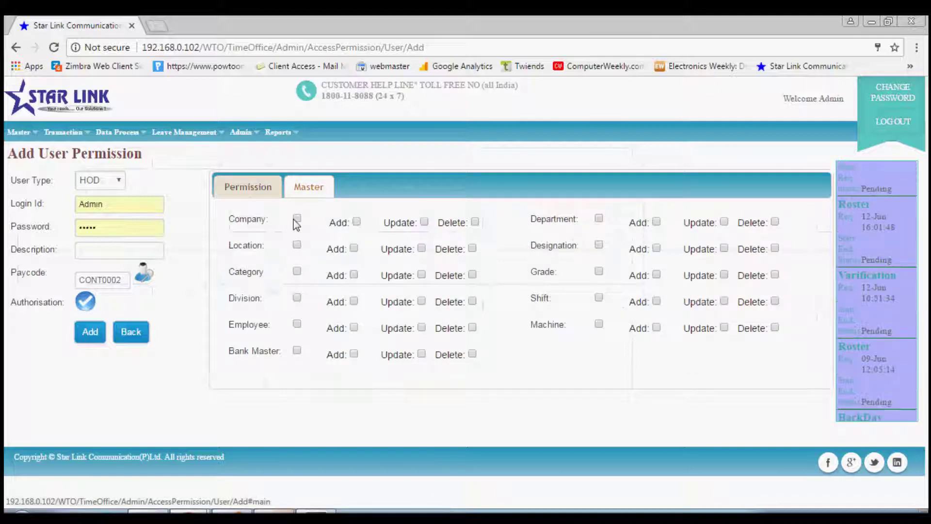
click(297, 218)
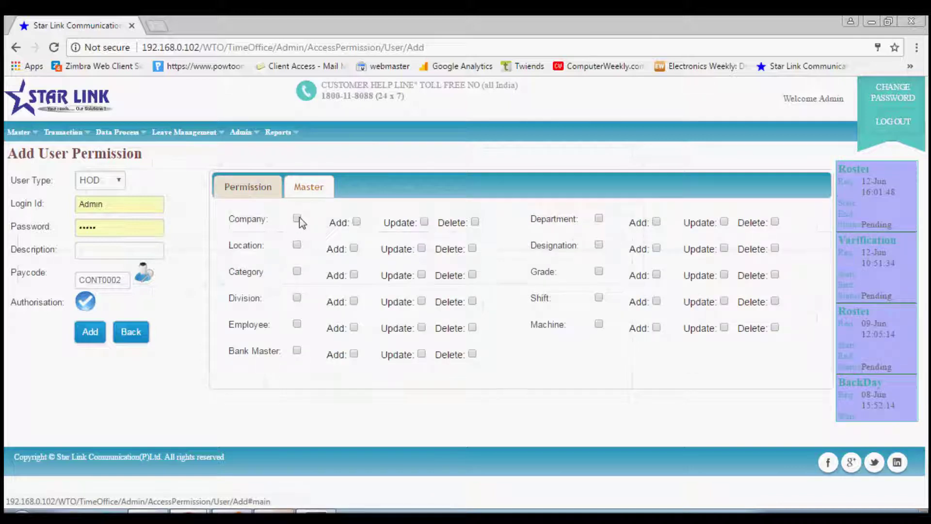
click(357, 222)
click(424, 223)
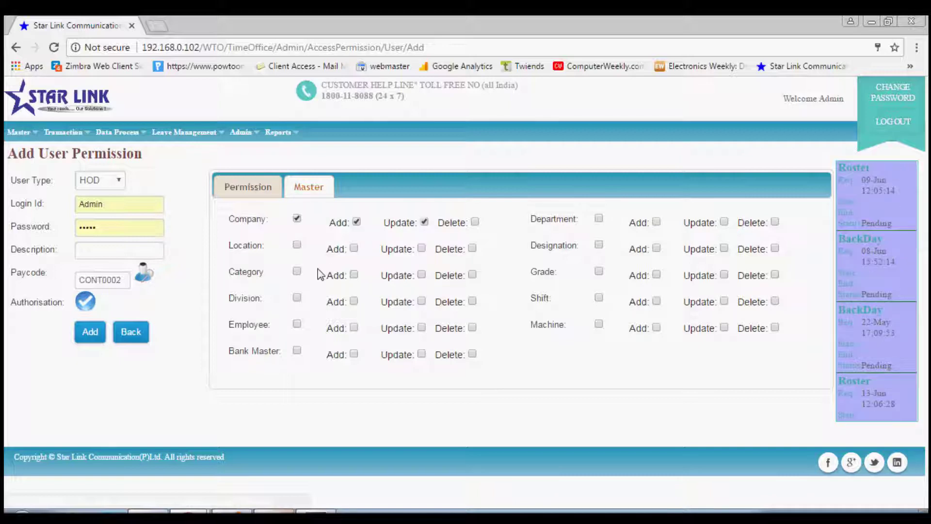
click(354, 275)
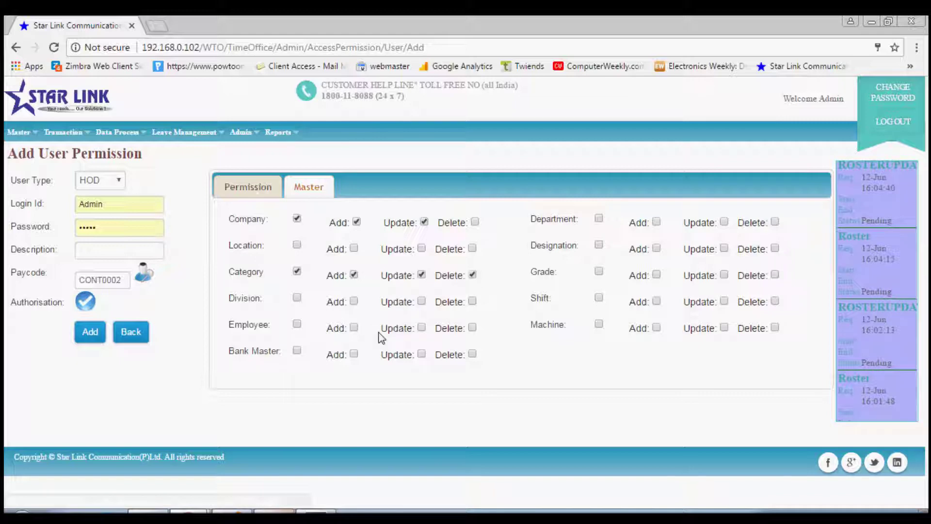
click(263, 199)
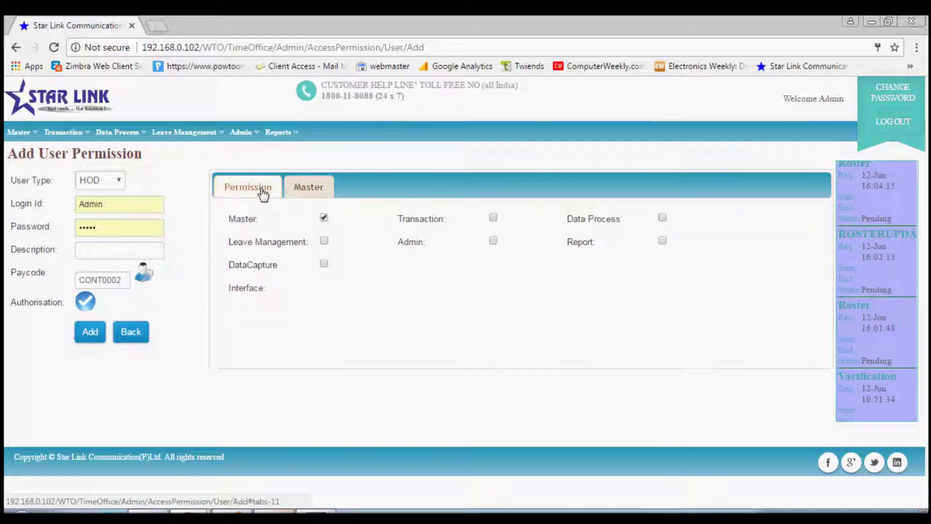
Grant Transaction permission including Shift Change.
click(493, 218)
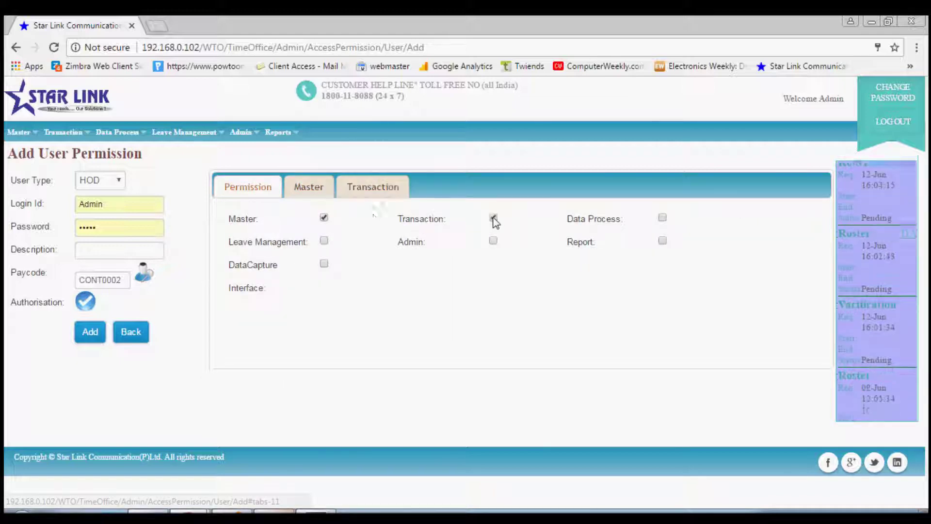
click(365, 197)
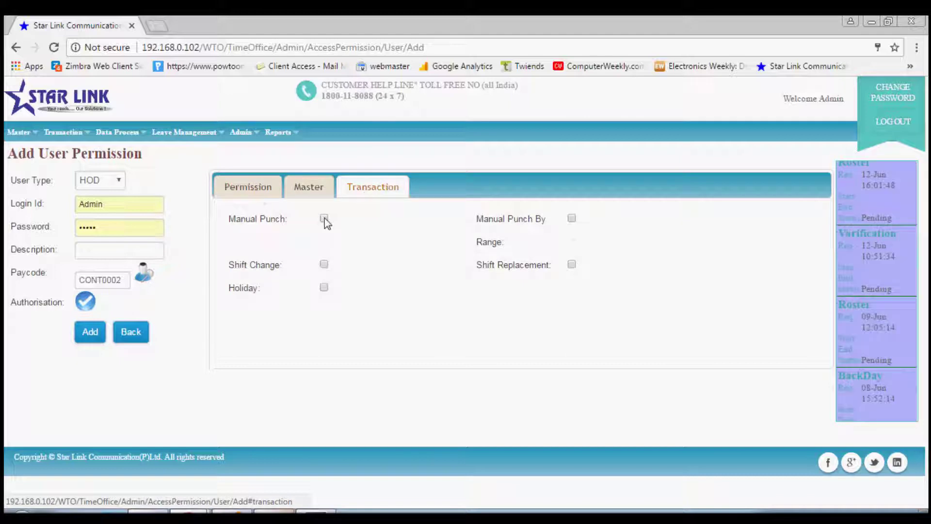
click(324, 264)
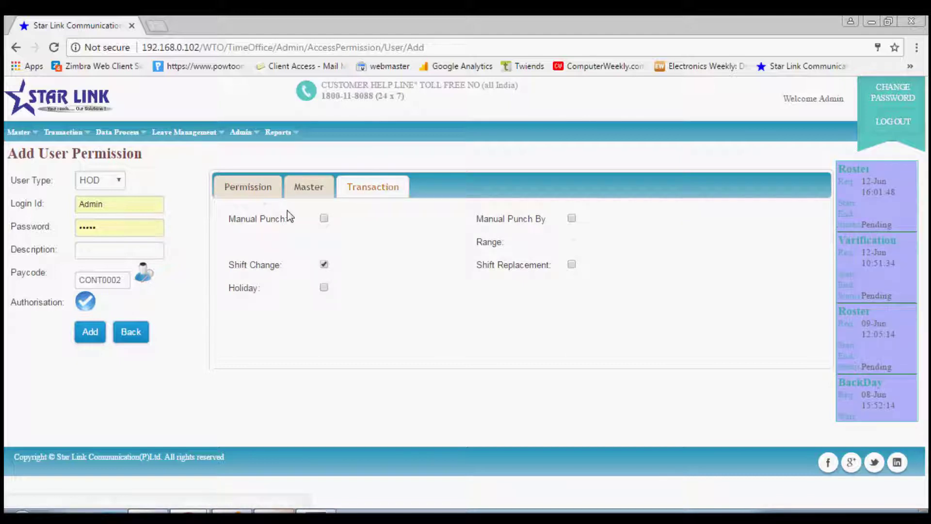
click(262, 188)
Open Admin > Import Export > Import and check the importable data types.
mouse_move(241, 132)
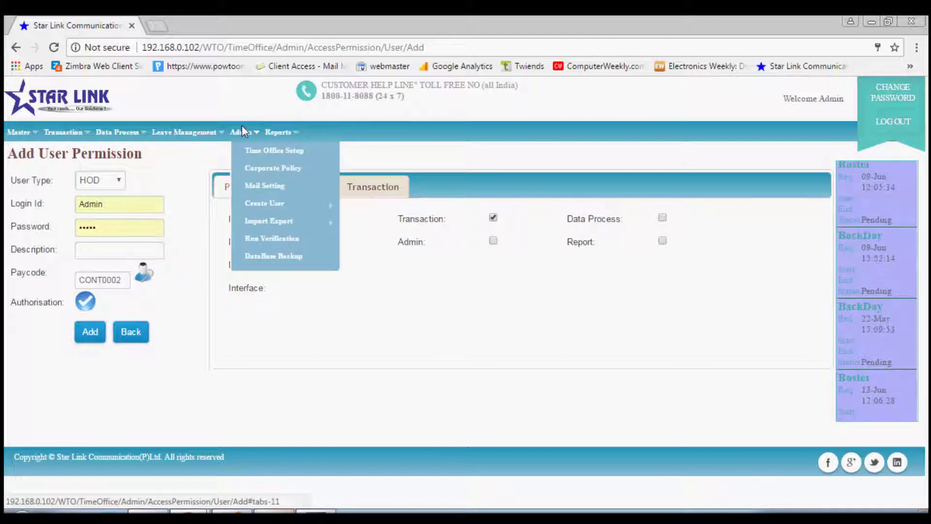
mouse_move(262, 222)
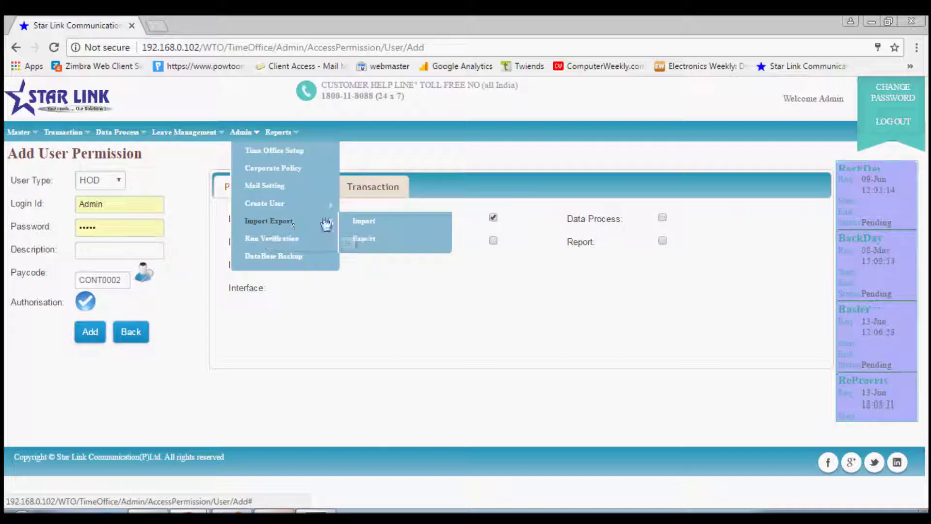
click(355, 224)
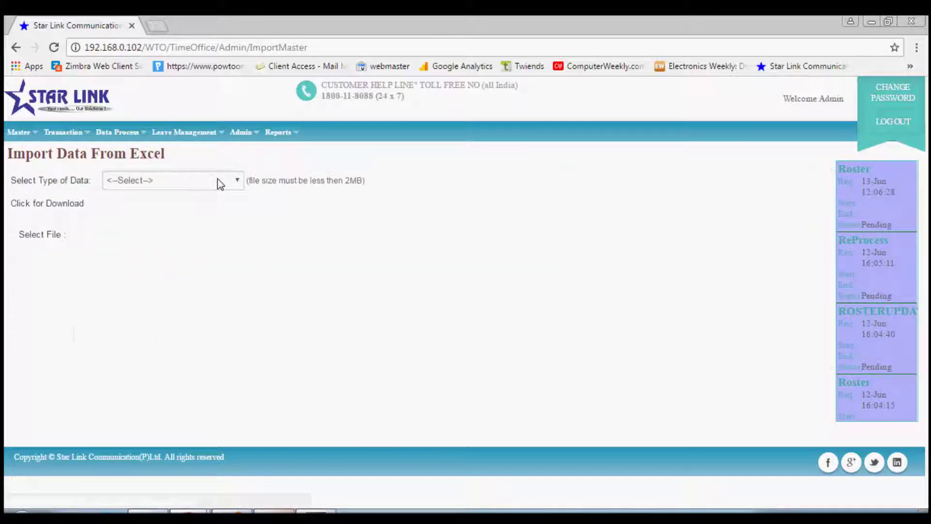
click(219, 184)
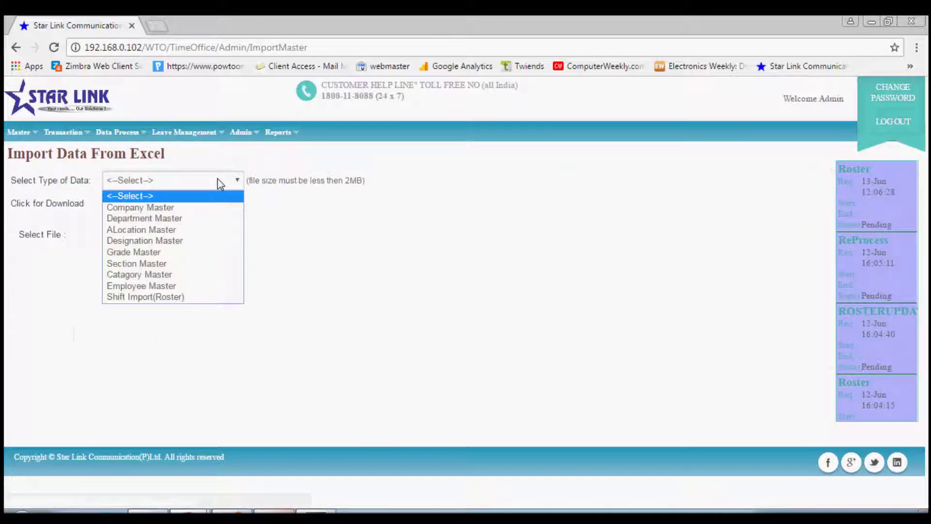
click(294, 237)
Open the Export Data In Excel page and check the exportable data types.
mouse_move(243, 132)
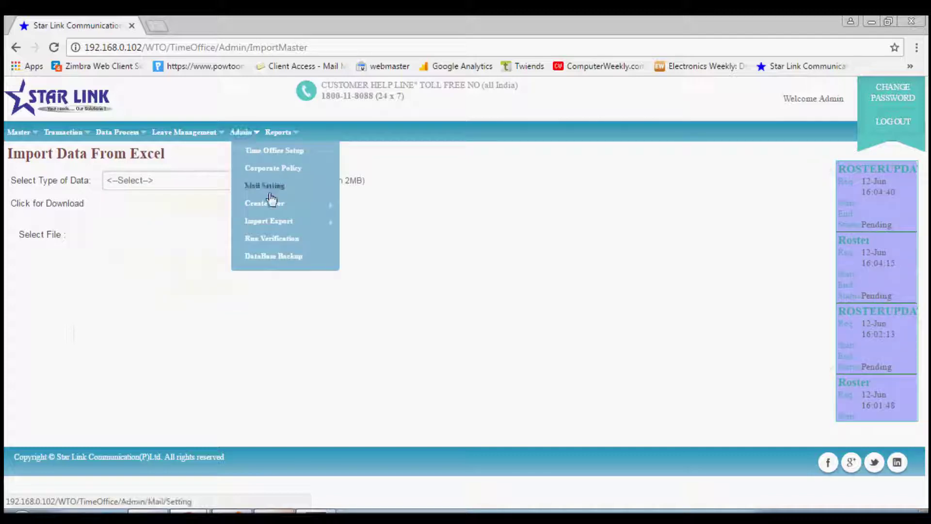
mouse_move(301, 222)
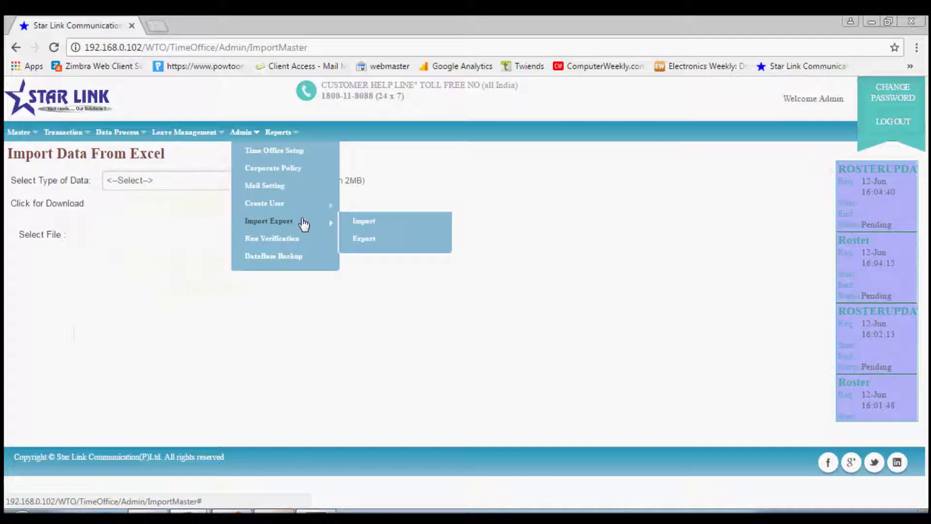
click(364, 239)
click(210, 181)
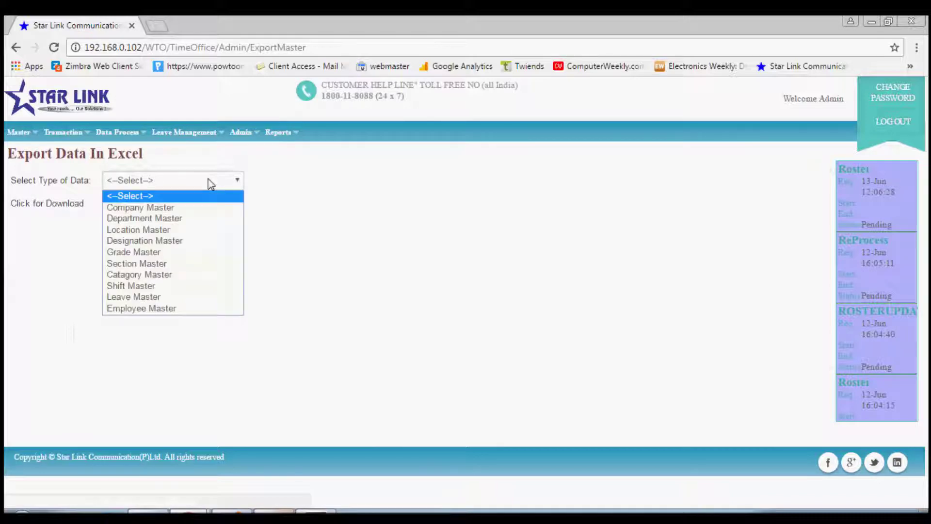
click(208, 181)
Inspect the Run Verification From/To date fields, then go to the DataBase Backup page.
mouse_move(242, 133)
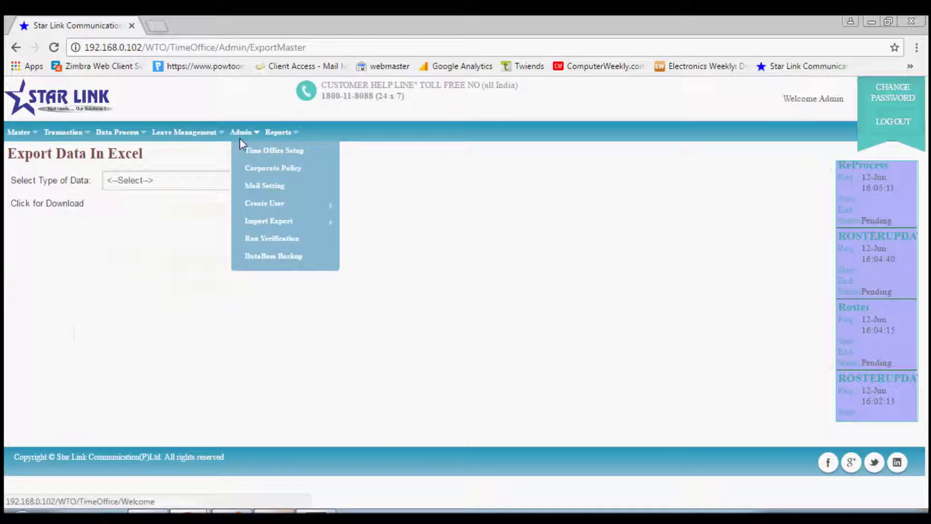
click(261, 241)
click(164, 204)
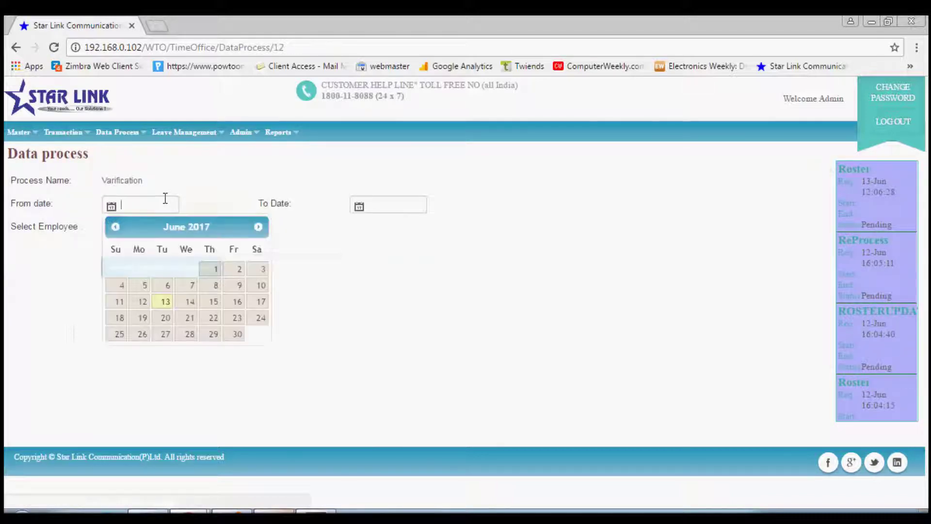
click(397, 205)
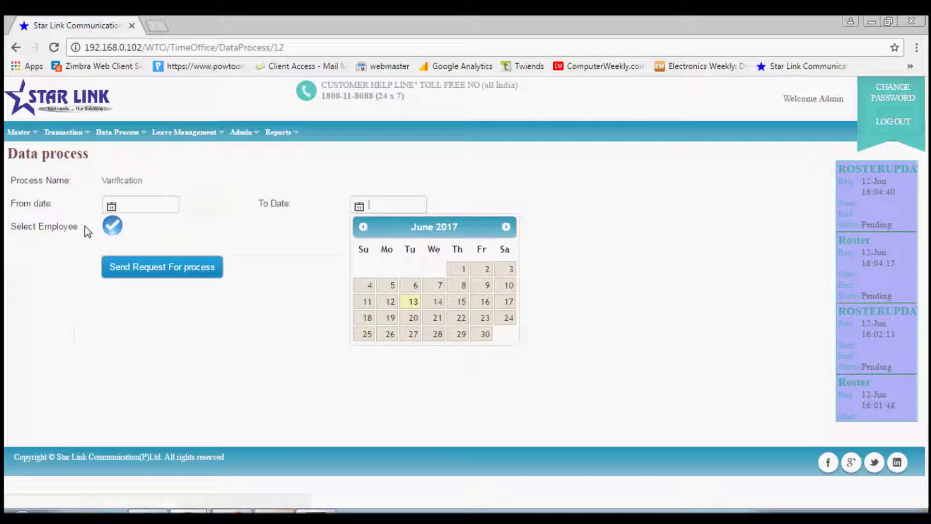
drag(80, 229, 17, 243)
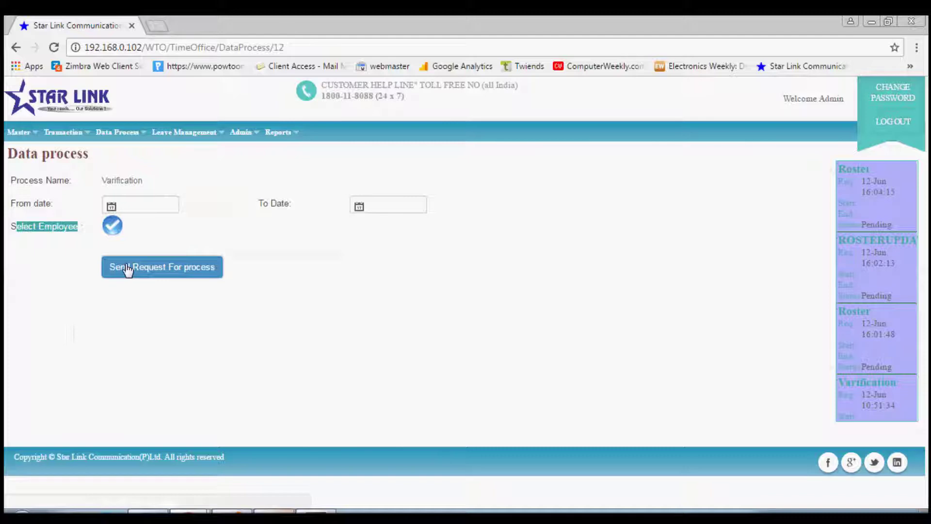
mouse_move(248, 129)
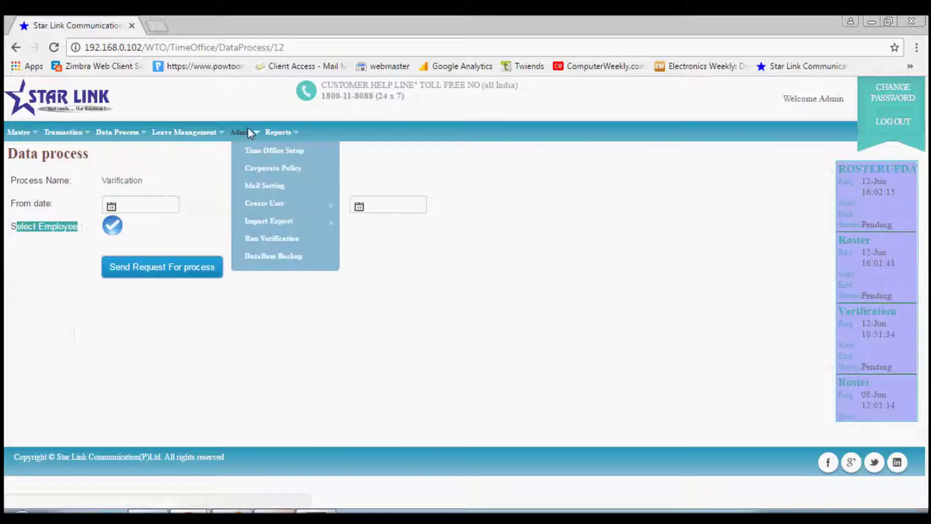
click(276, 260)
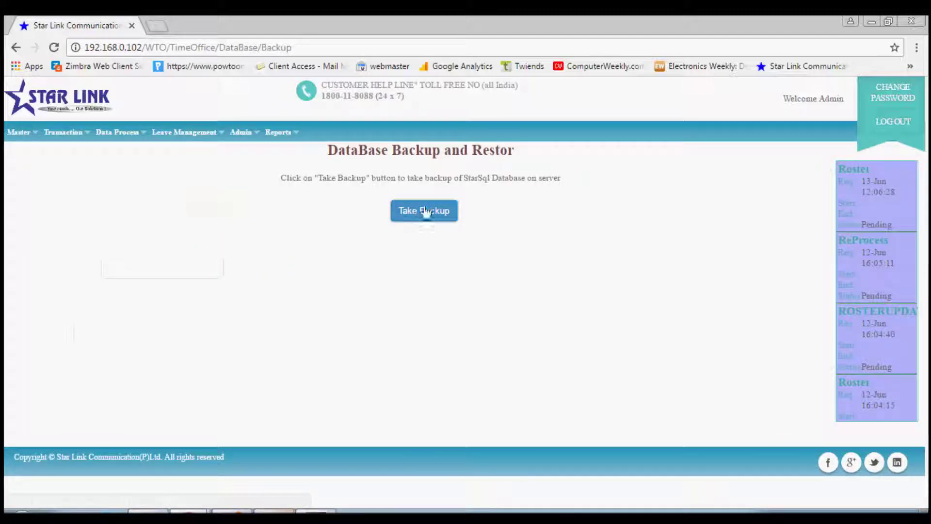